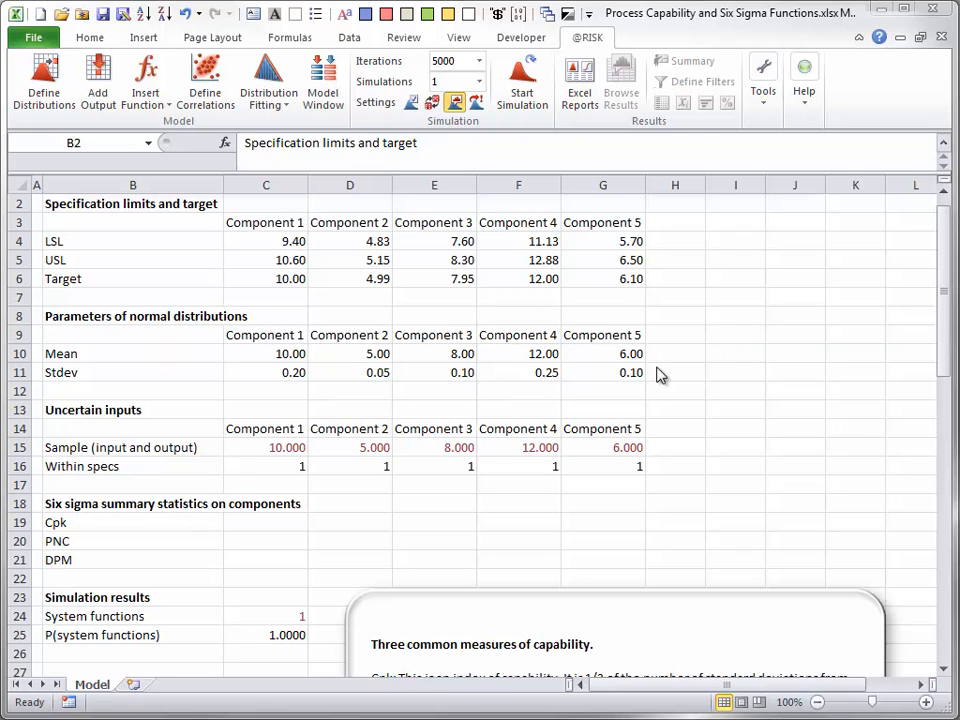
- Examine the formulas behind Component 1's sample and within-specs cells and behind the two simulation results in C24 and C25
{"action": "double_click", "coordinate": [267, 447]}
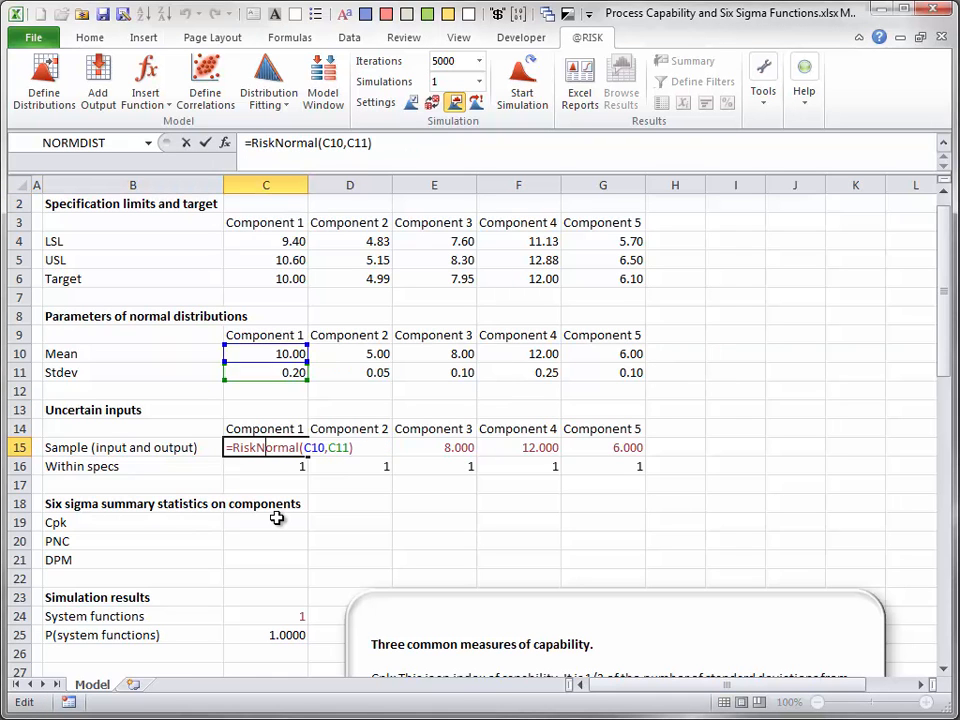
{"action": "key", "text": "Escape"}
{"action": "double_click", "coordinate": [281, 467]}
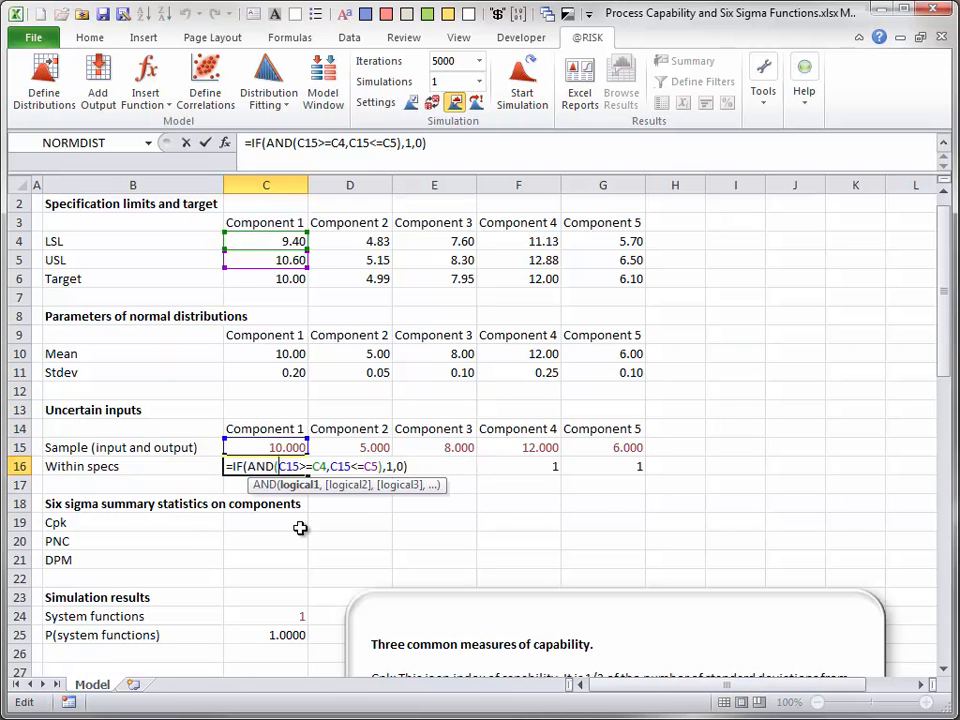
{"action": "key", "text": "Escape"}
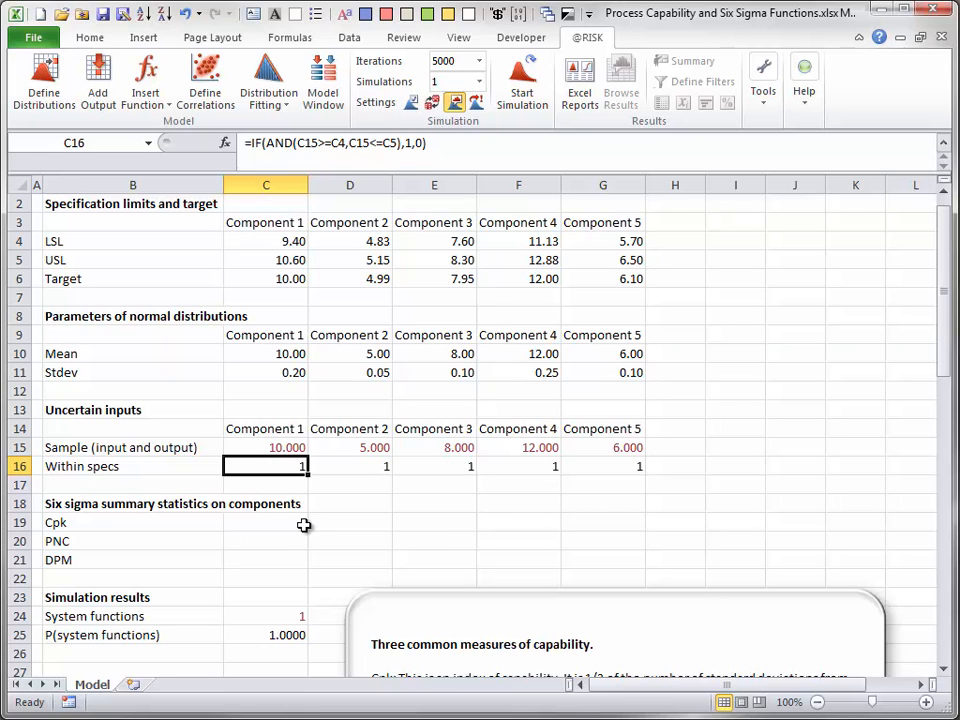
{"action": "left_click", "coordinate": [289, 616]}
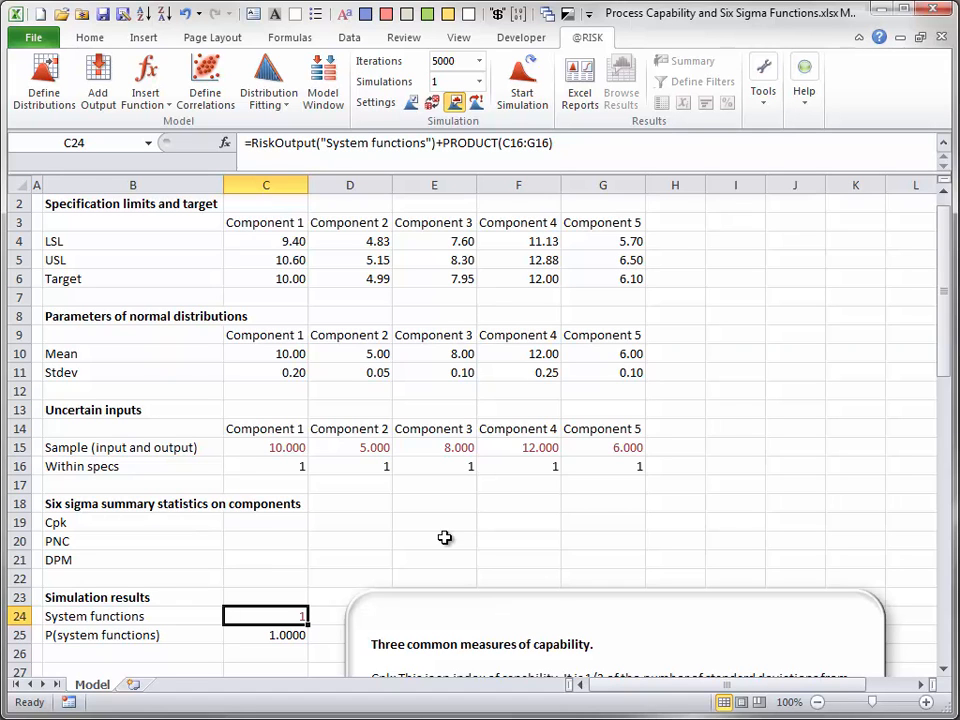
{"action": "double_click", "coordinate": [272, 616]}
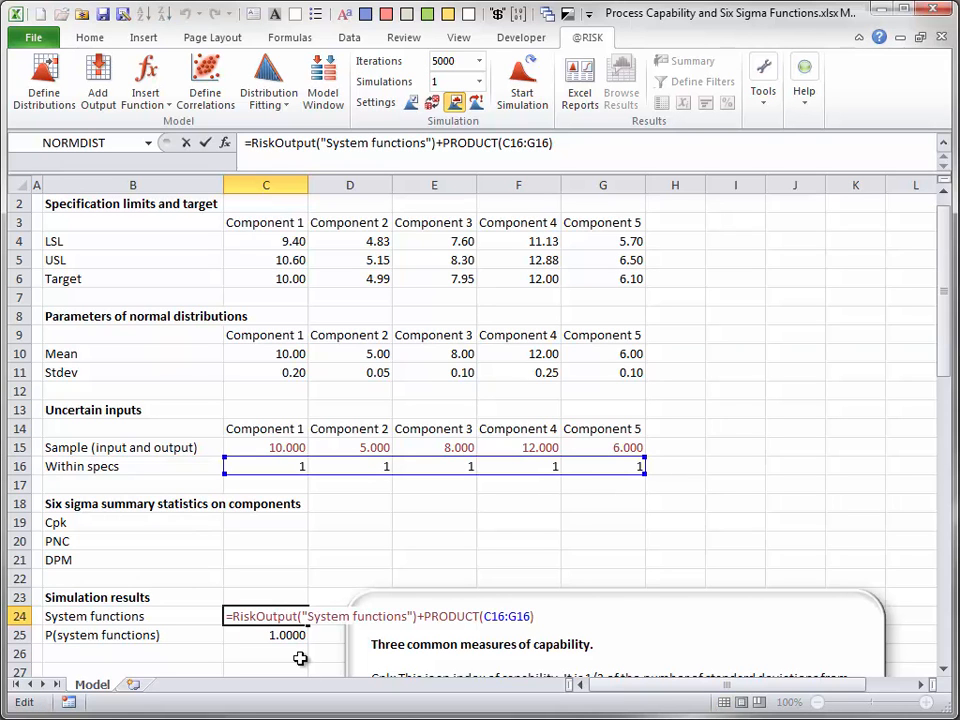
{"action": "key", "text": "Escape"}
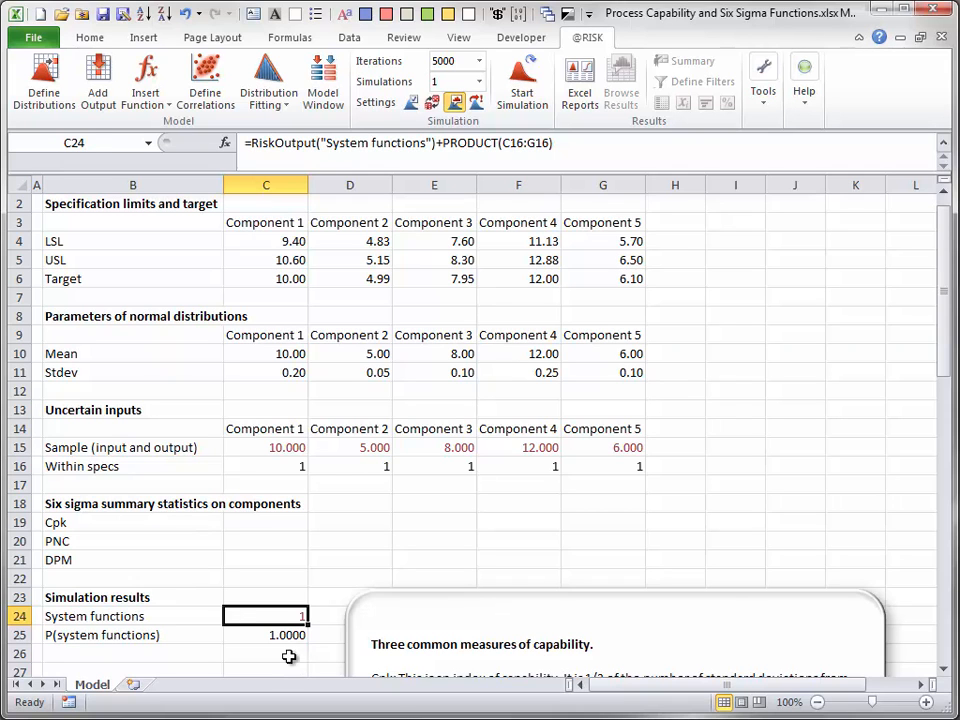
{"action": "double_click", "coordinate": [300, 634]}
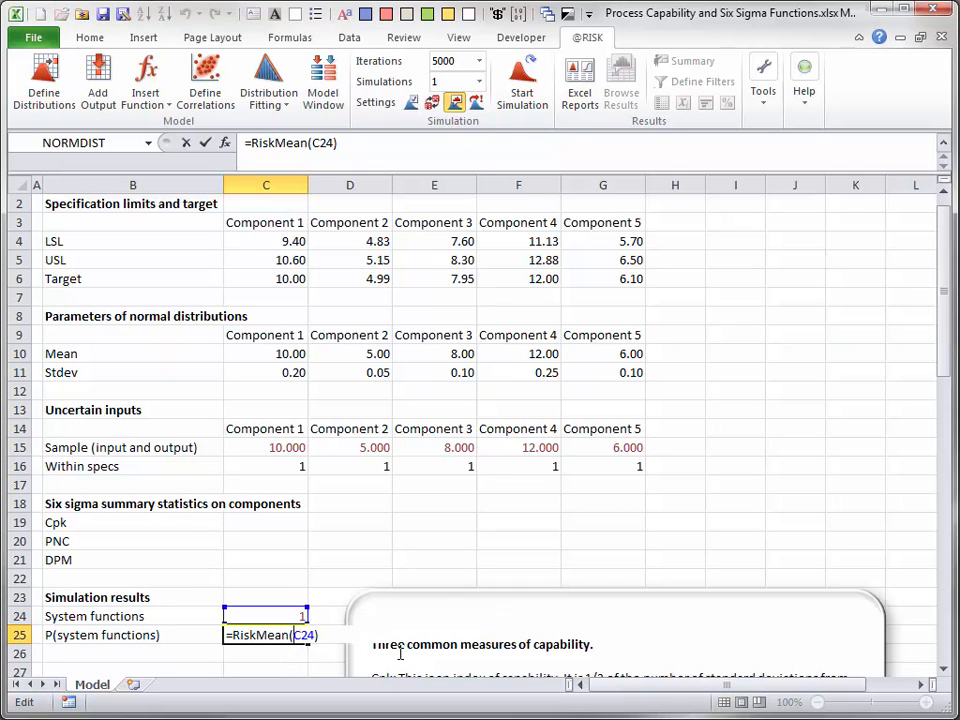
{"action": "key", "text": "Escape"}
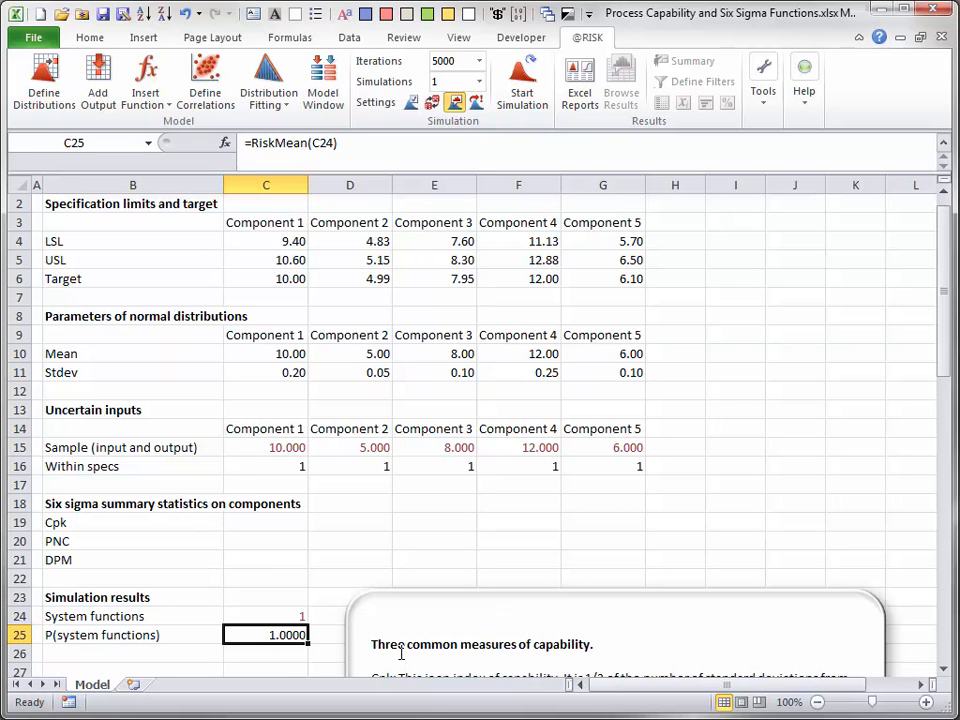
{"action": "left_click", "coordinate": [283, 446]}
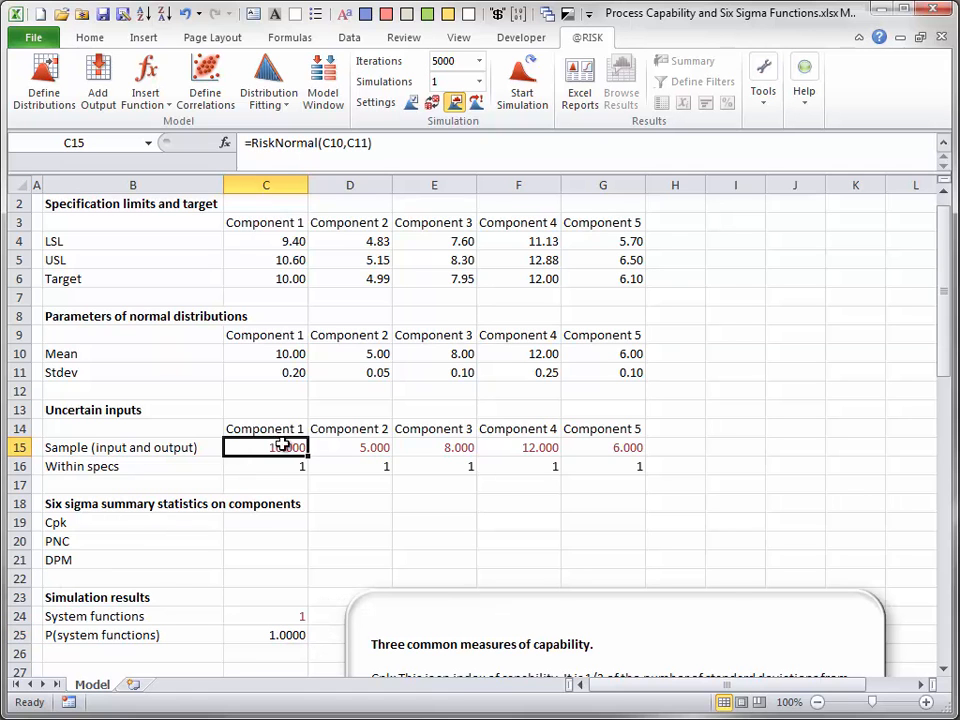
{"action": "left_click", "coordinate": [84, 55]}
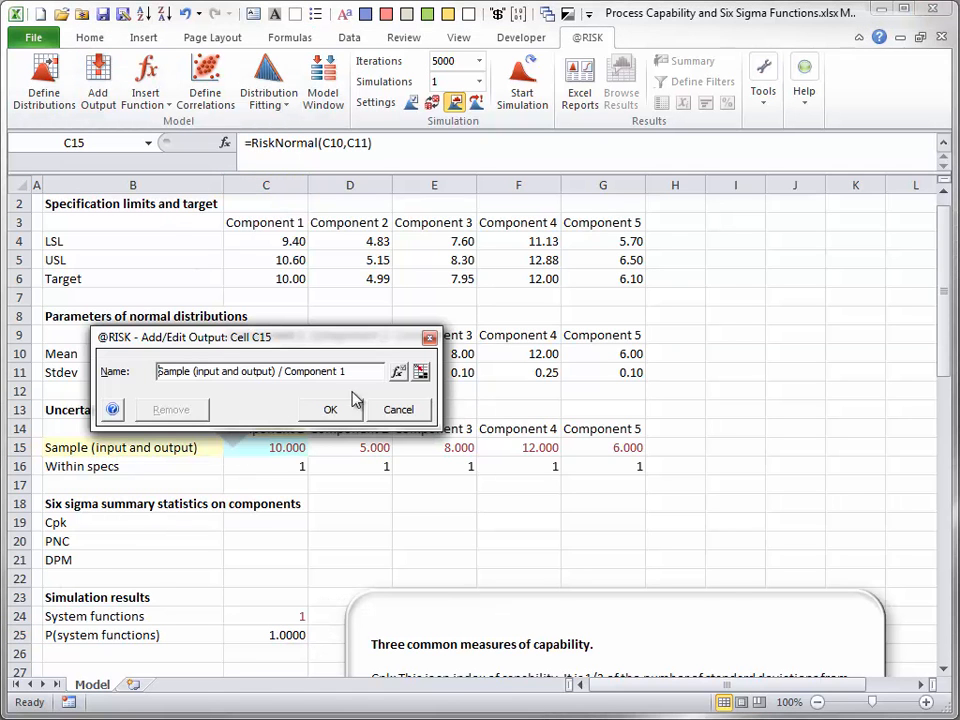
{"action": "left_click", "coordinate": [420, 371]}
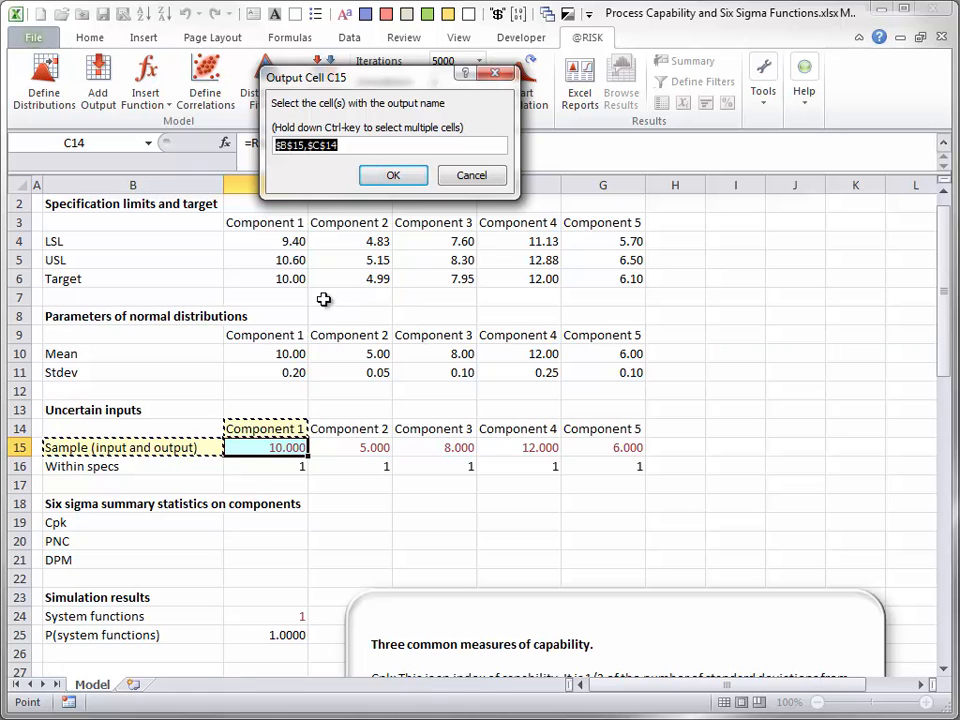
{"action": "left_click", "coordinate": [274, 427]}
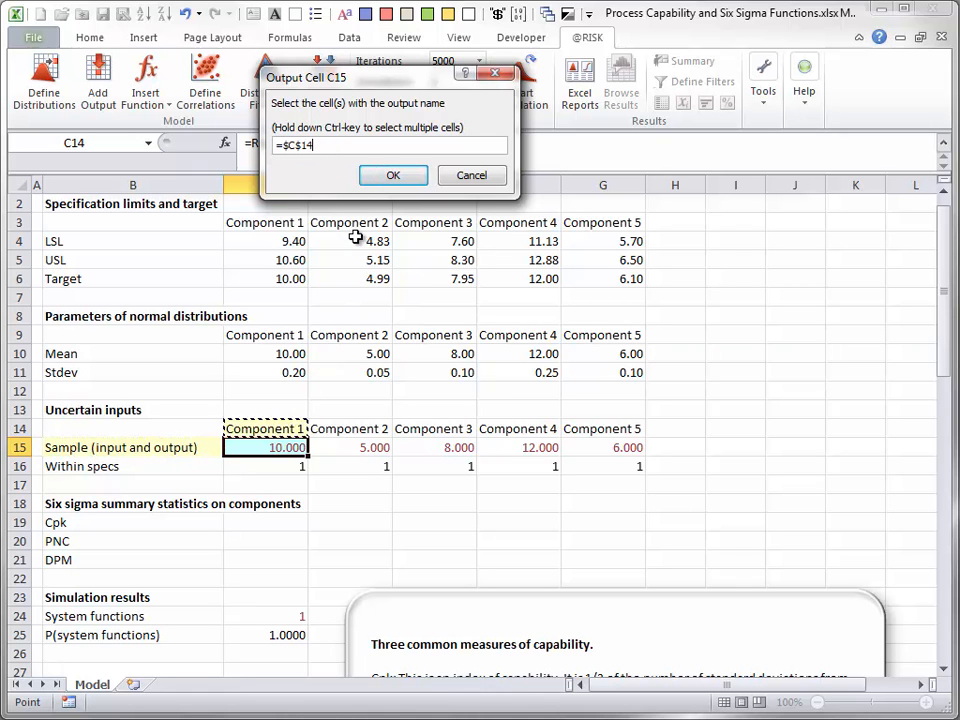
{"action": "key", "text": "F4"}
{"action": "key", "text": "F4"}
{"action": "key", "text": "F4"}
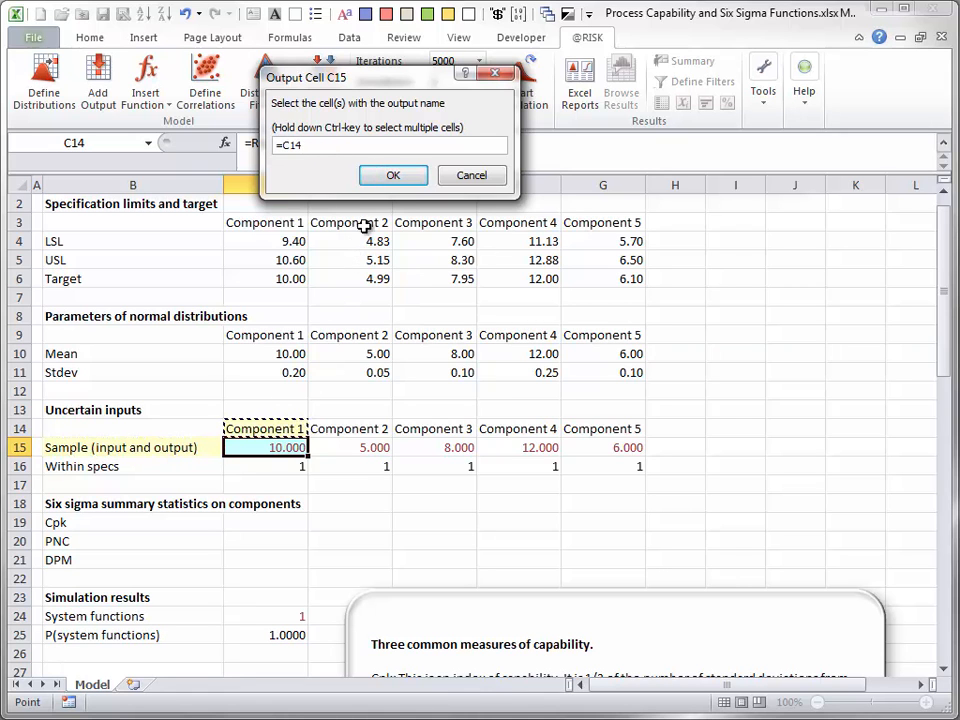
{"action": "left_click", "coordinate": [392, 180]}
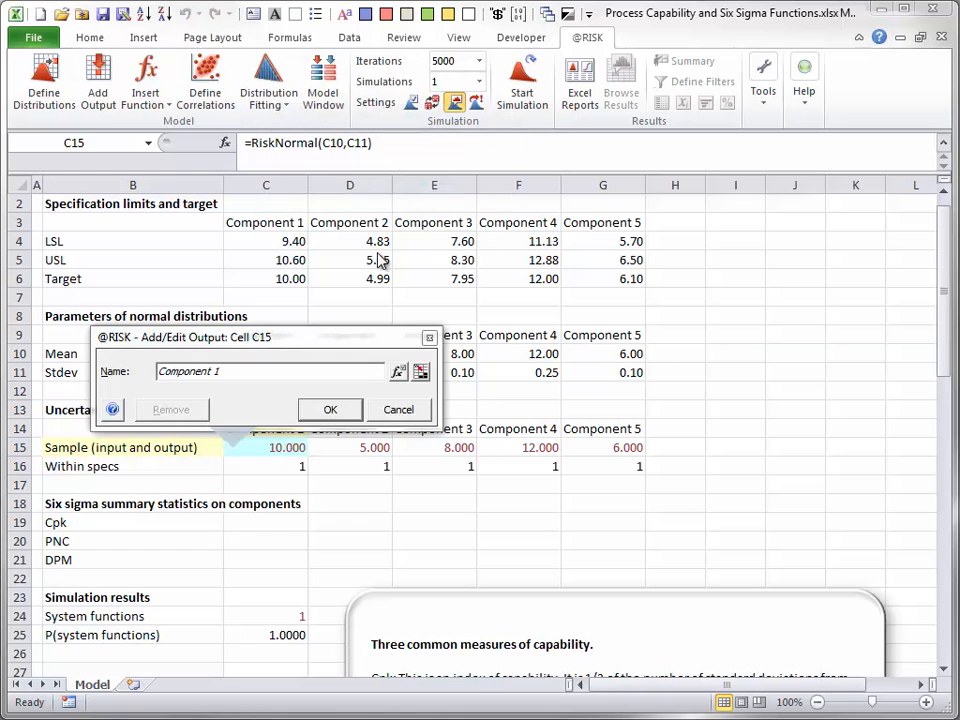
- Enable capability metrics in the output's Six Sigma properties and link its LSL to cell C4 with a relative reference
{"action": "left_click", "coordinate": [398, 372]}
{"action": "left_click_drag", "start_coordinate": [261, 365], "coordinate": [493, 155]}
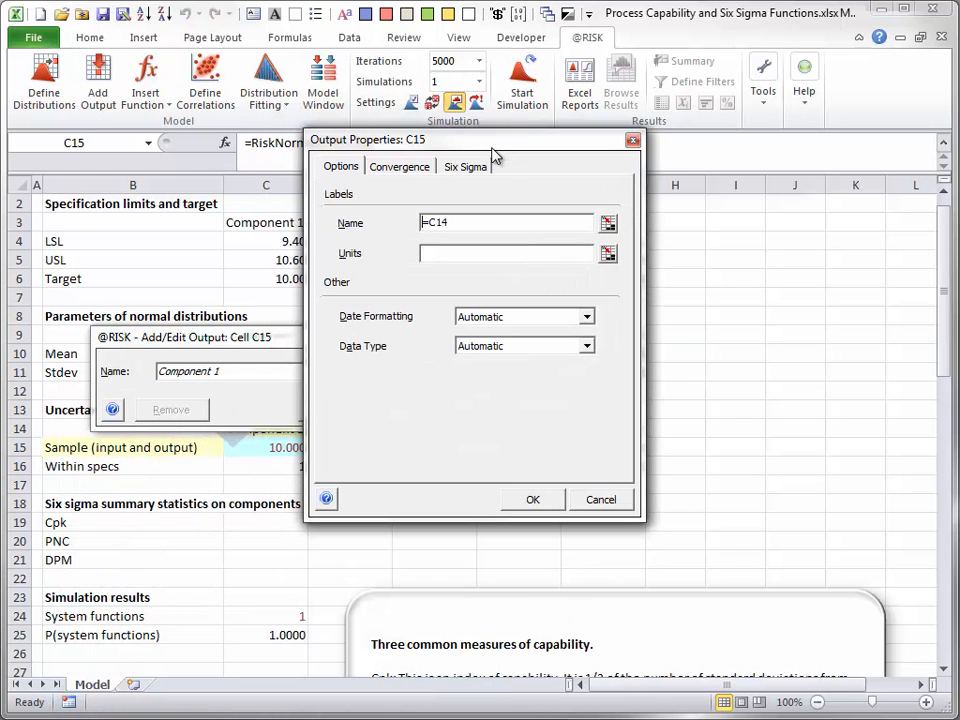
{"action": "left_click", "coordinate": [472, 167]}
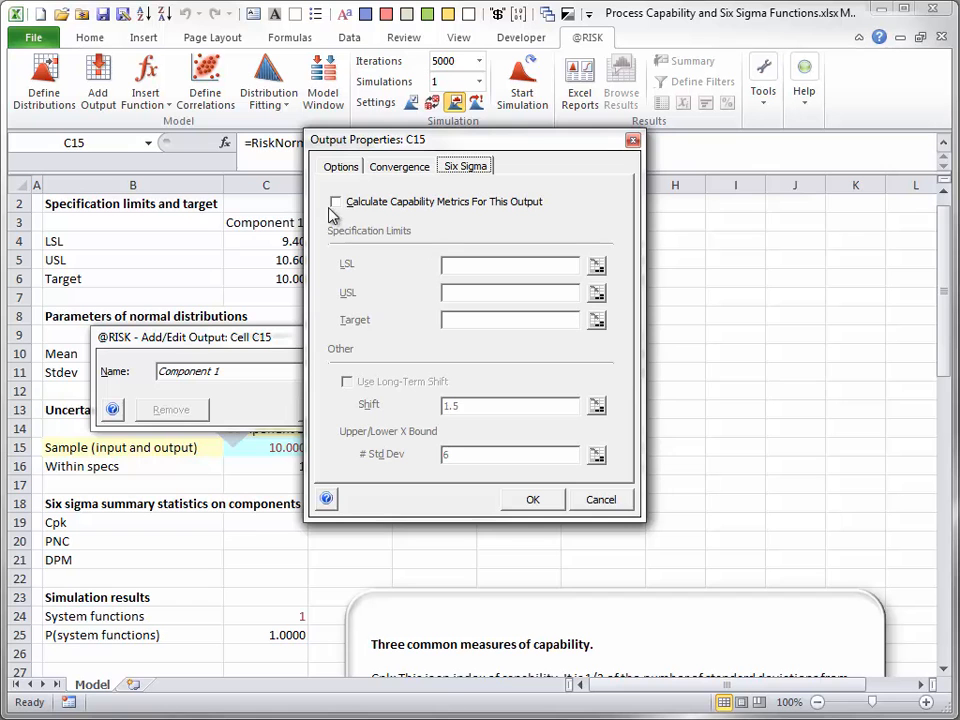
{"action": "left_click", "coordinate": [337, 202]}
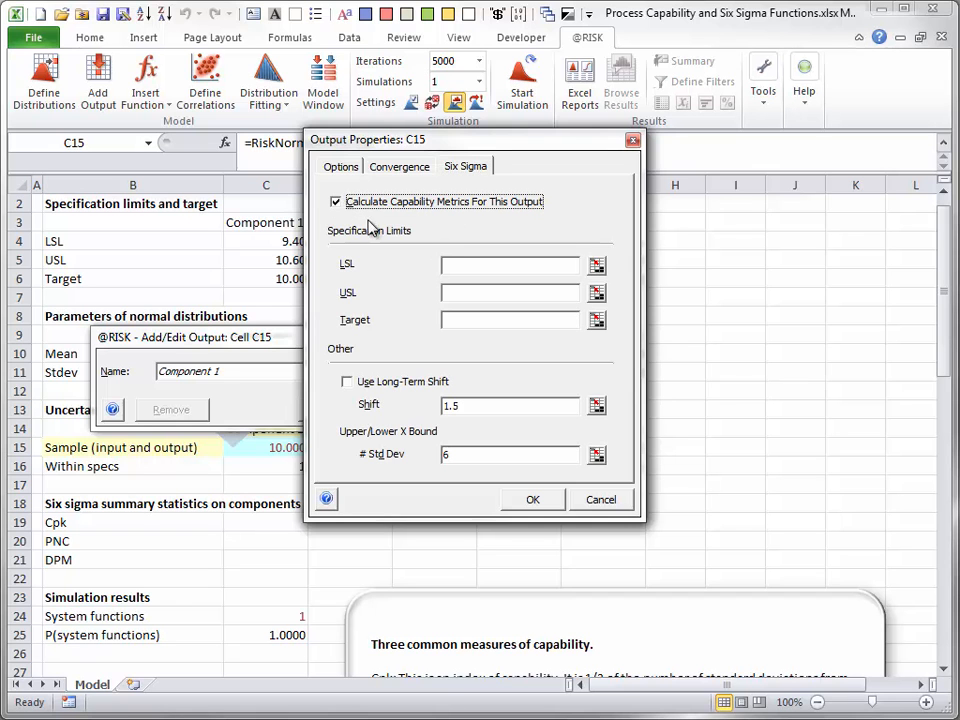
{"action": "left_click", "coordinate": [597, 267]}
{"action": "left_click", "coordinate": [288, 241]}
{"action": "key", "text": "F4"}
{"action": "key", "text": "F4"}
{"action": "key", "text": "F4"}
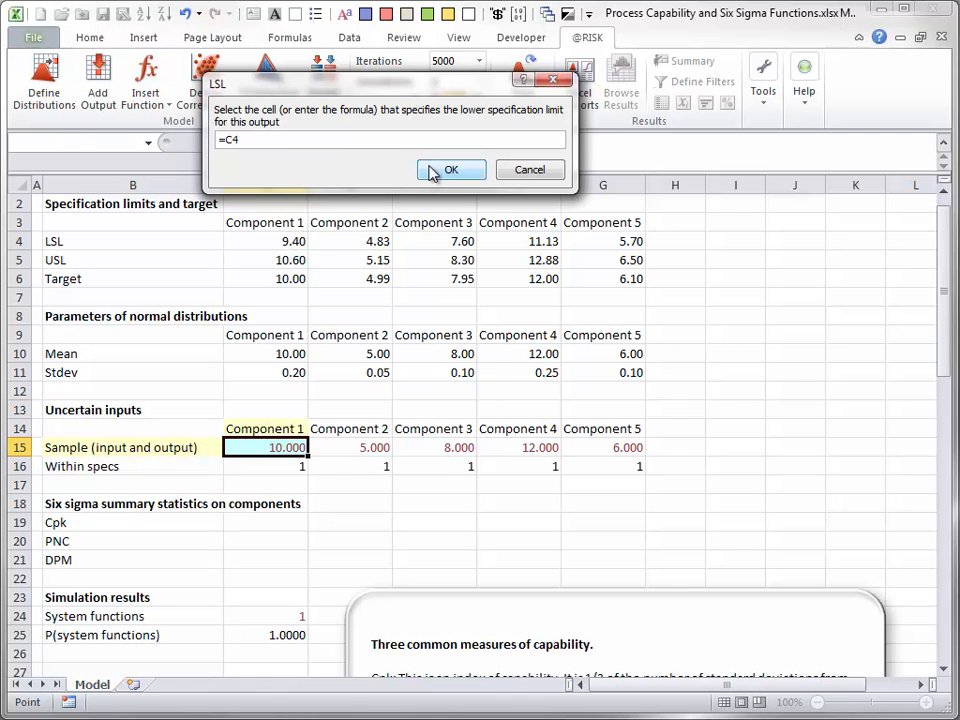
{"action": "left_click", "coordinate": [432, 173]}
- Link the output's USL to cell C5 with a relative reference
{"action": "left_click", "coordinate": [598, 294]}
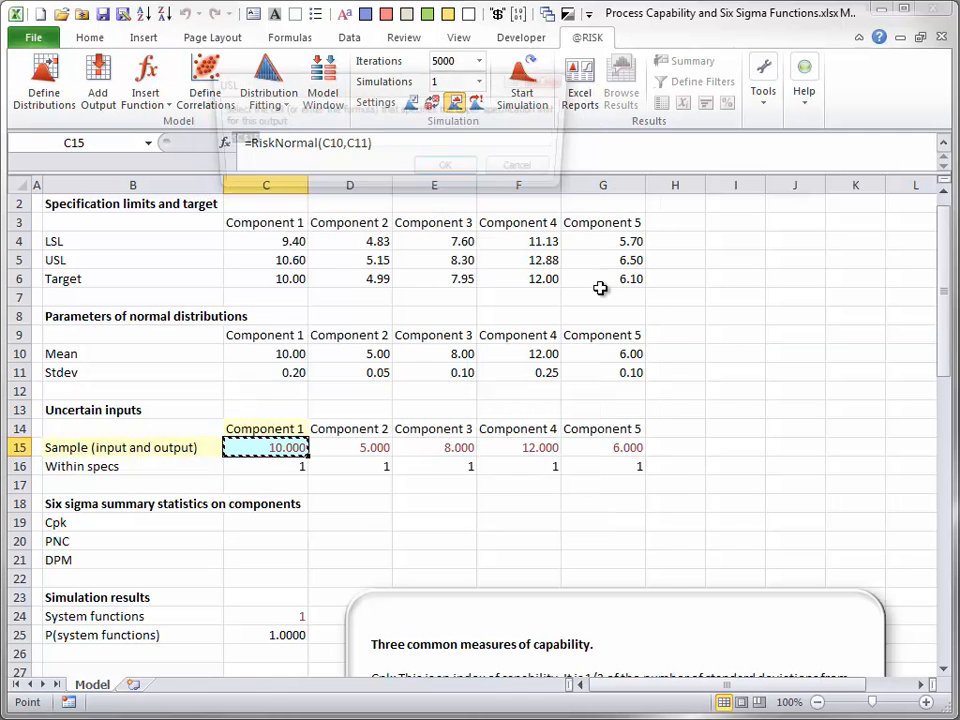
{"action": "left_click", "coordinate": [299, 257]}
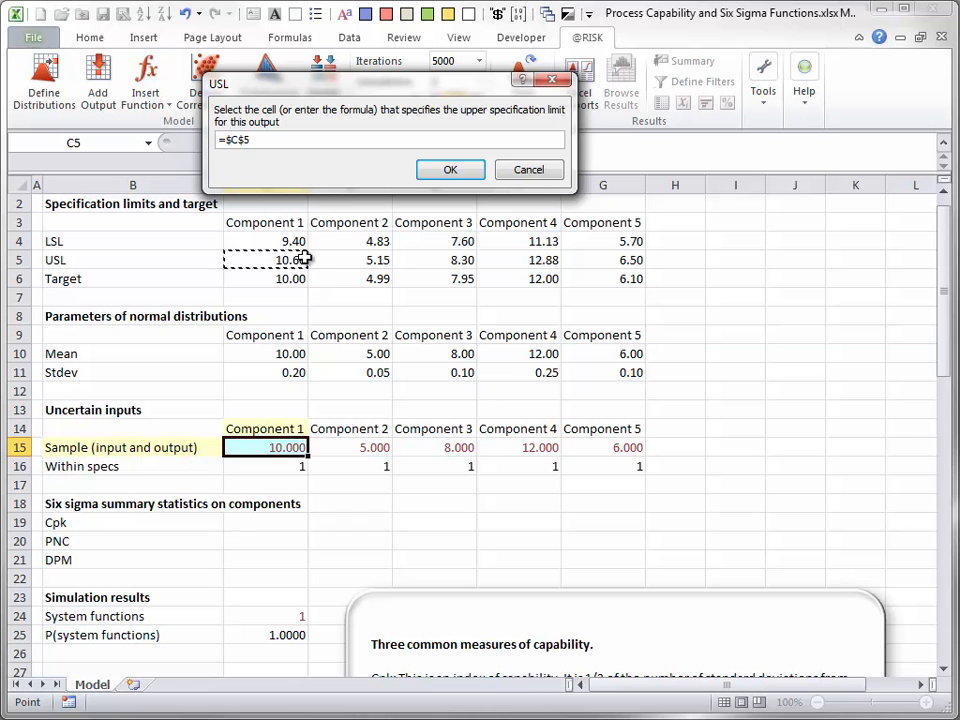
{"action": "key", "text": "F4"}
{"action": "key", "text": "F4"}
{"action": "key", "text": "F4"}
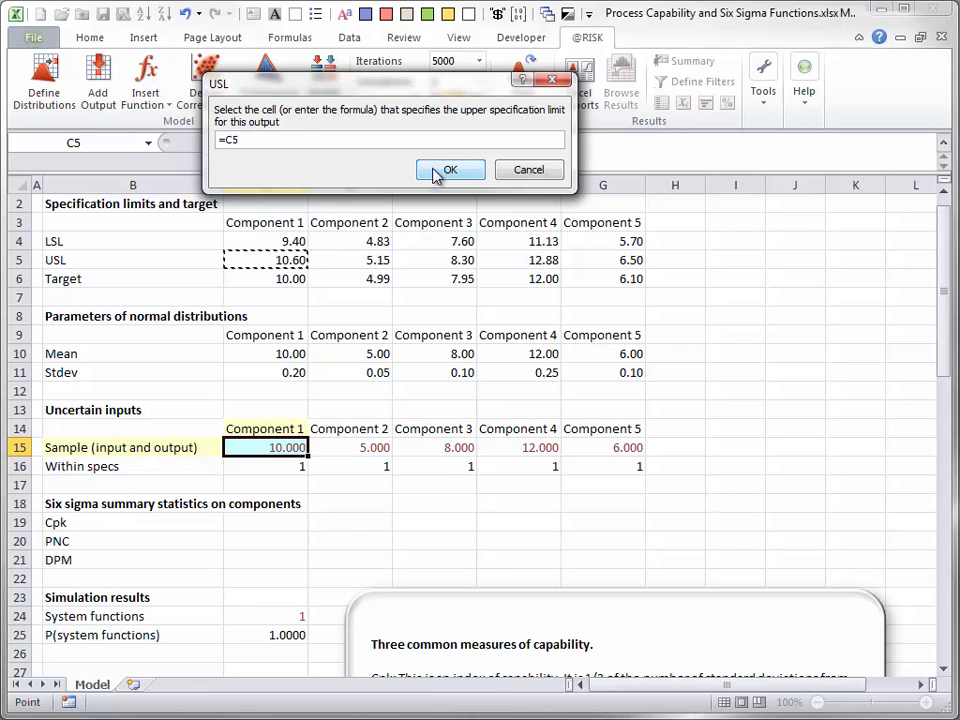
{"action": "left_click", "coordinate": [450, 171]}
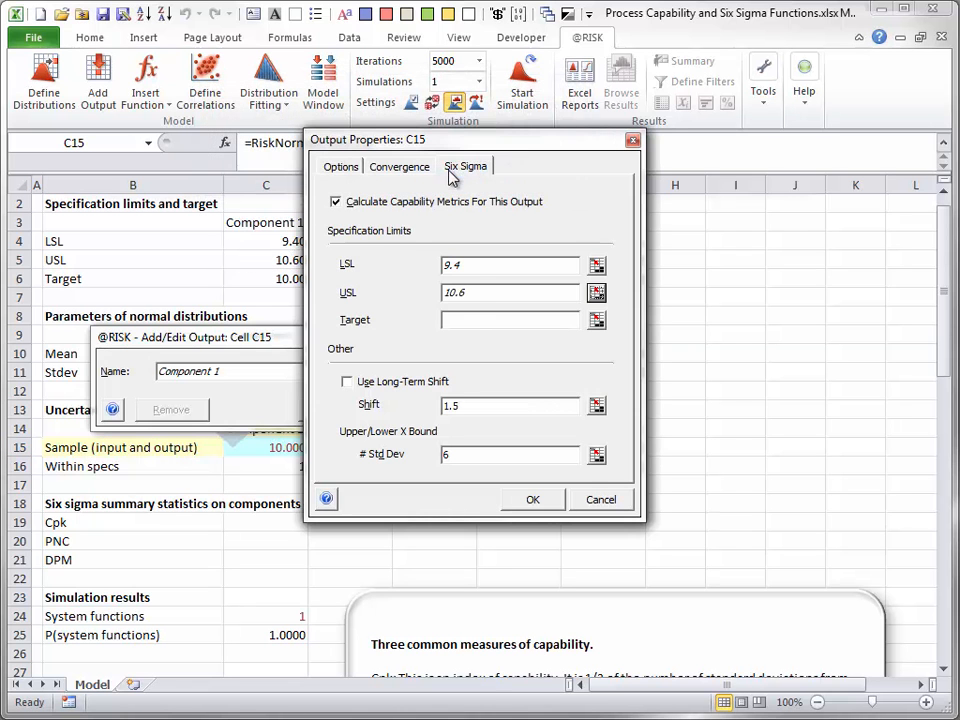
- Link the output's Target to cell C6 with a relative reference and accept the output definition for C15
{"action": "left_click", "coordinate": [597, 320]}
{"action": "left_click", "coordinate": [280, 279]}
{"action": "key", "text": "F4"}
{"action": "key", "text": "F4"}
{"action": "key", "text": "F4"}
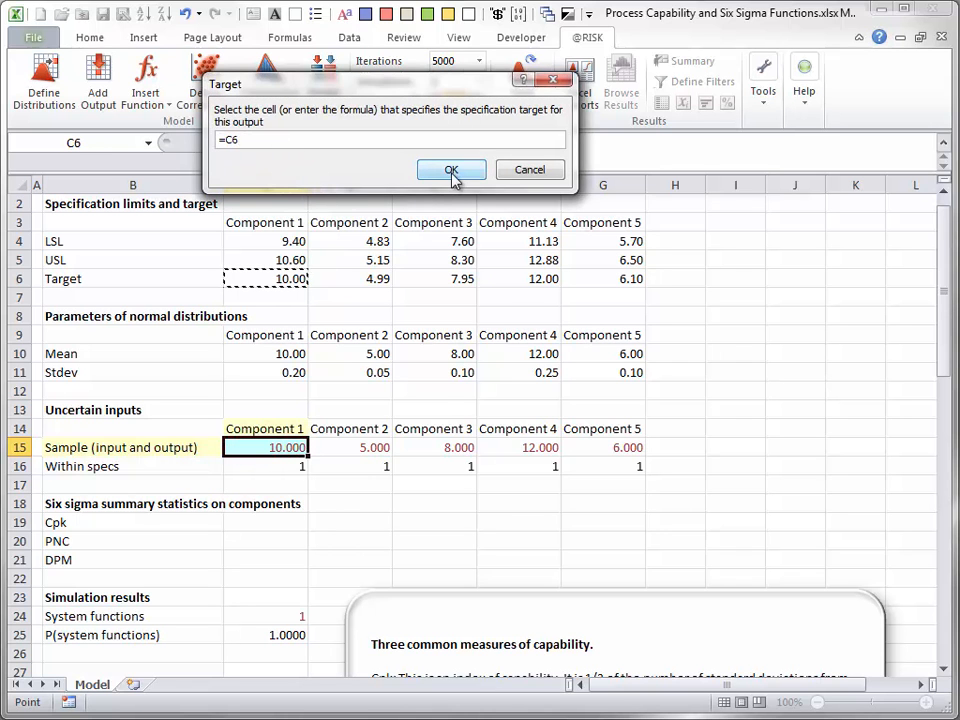
{"action": "left_click", "coordinate": [451, 171]}
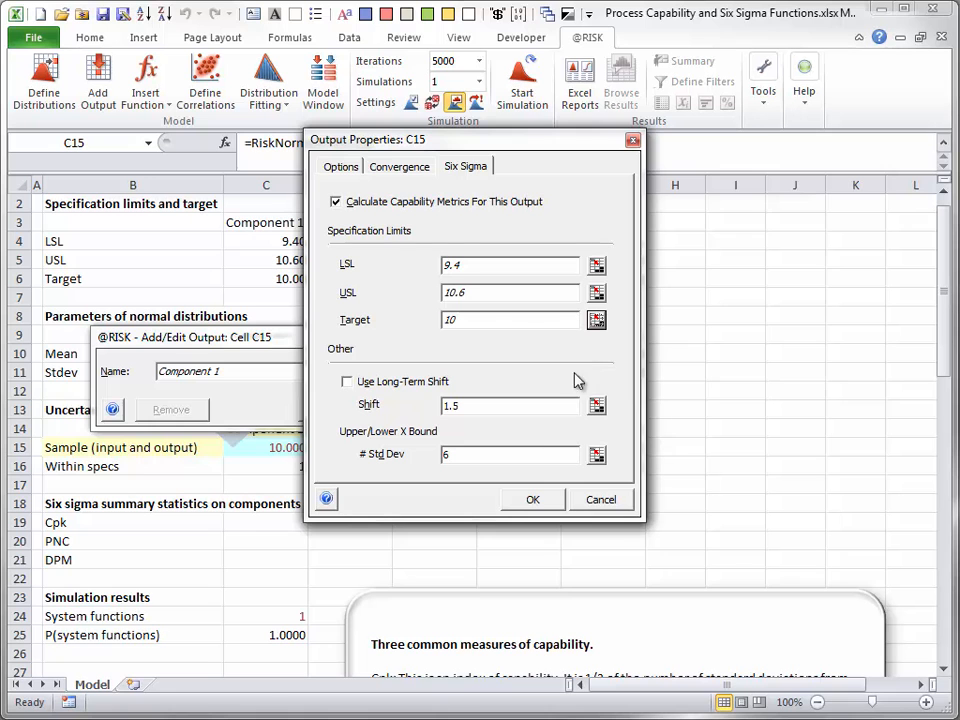
{"action": "left_click", "coordinate": [532, 503]}
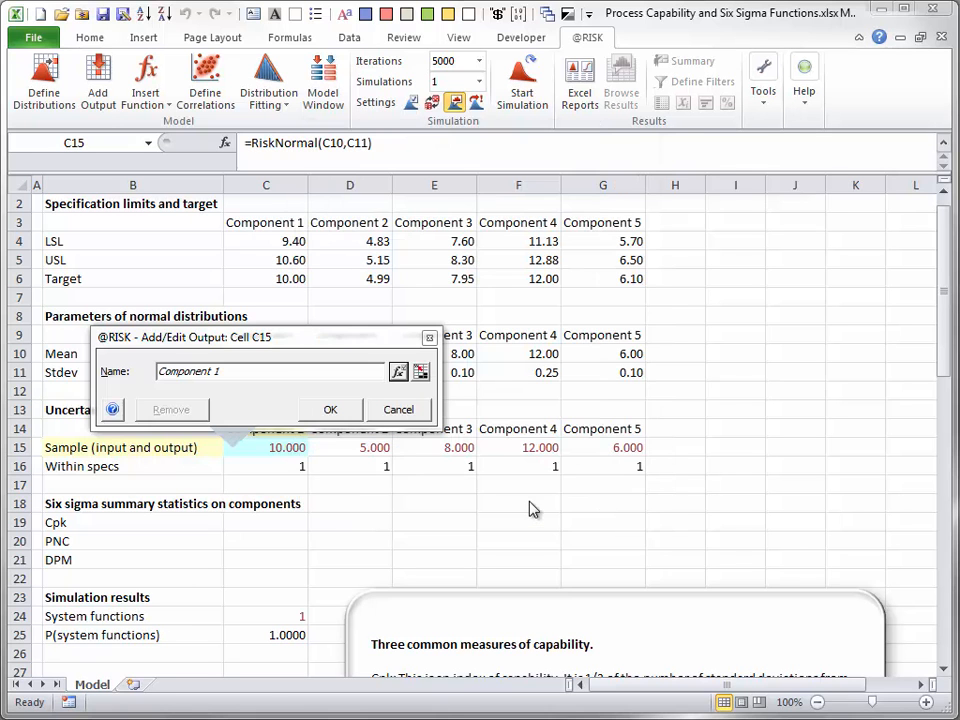
{"action": "left_click", "coordinate": [331, 411]}
- Review the output formula in C15, copy it across to G15 for Components 2 to 5, and check the last copy
{"action": "double_click", "coordinate": [294, 446]}
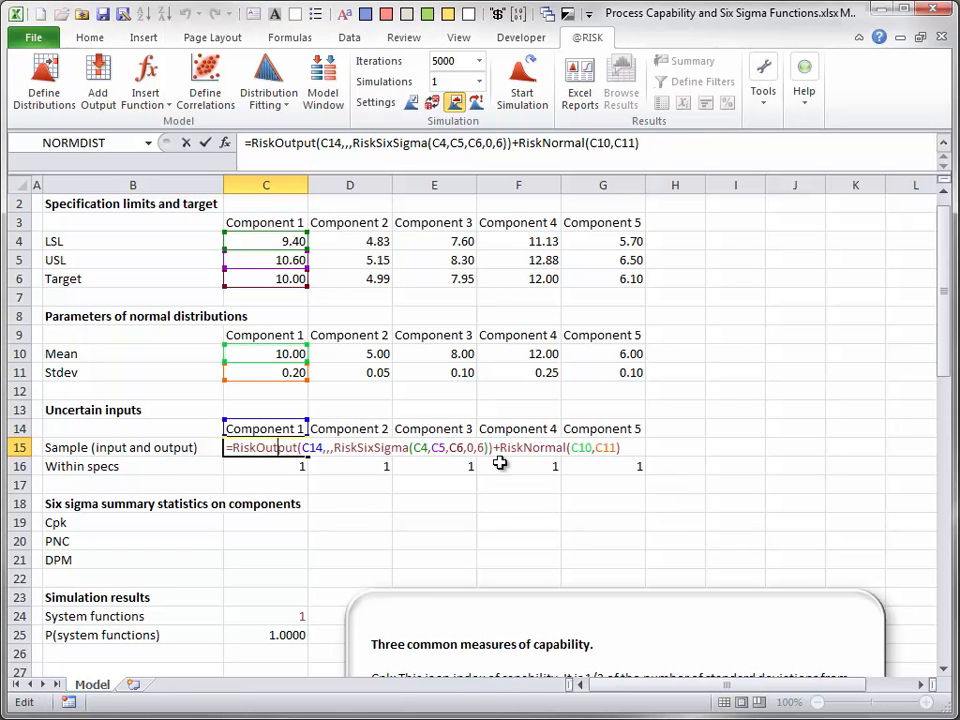
{"action": "double_click", "coordinate": [470, 447]}
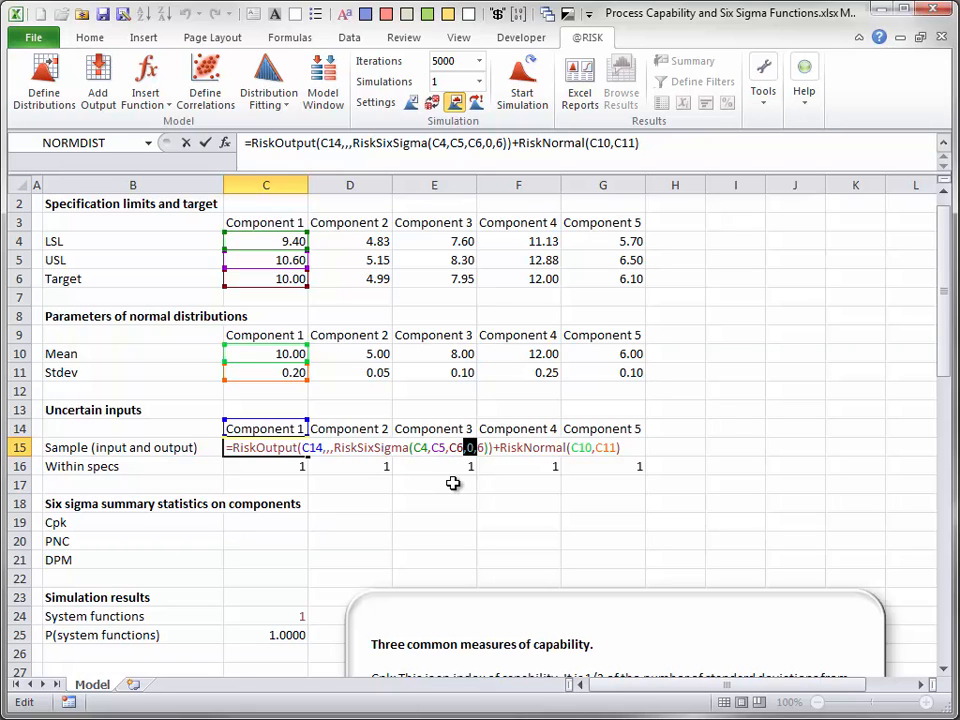
{"action": "key", "text": "Escape"}
{"action": "left_click_drag", "start_coordinate": [310, 457], "coordinate": [648, 449]}
{"action": "double_click", "coordinate": [628, 446]}
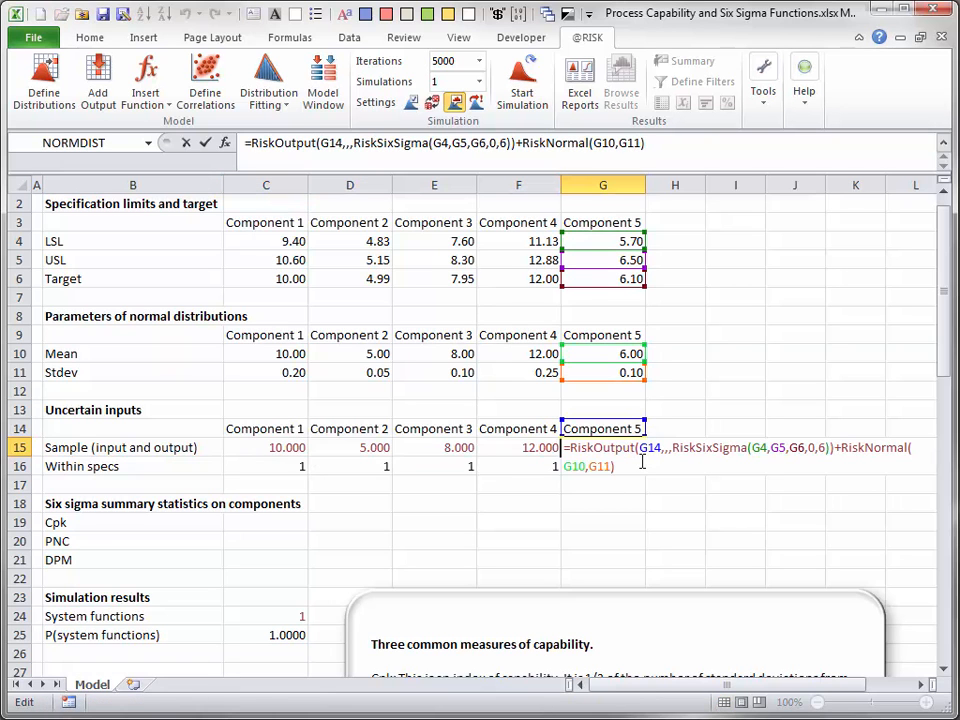
{"action": "key", "text": "Escape"}
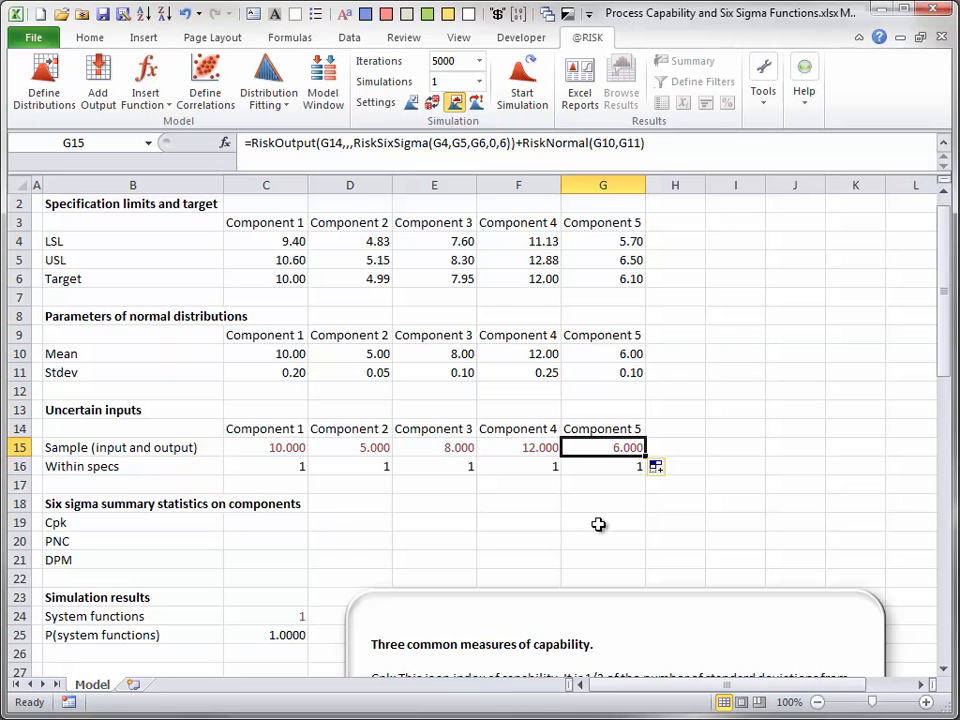
- Enter the formula =RiskCpk(C15) in C19 to calculate Component 1's Cpk
{"action": "left_click_drag", "start_coordinate": [943, 350], "coordinate": [950, 420]}
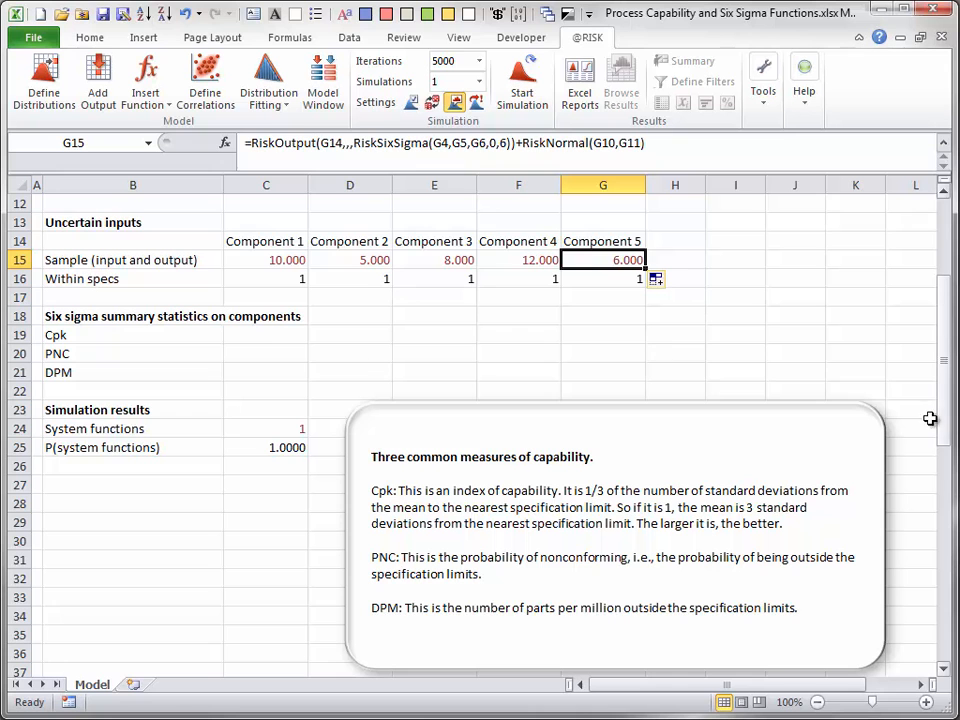
{"action": "left_click", "coordinate": [265, 335]}
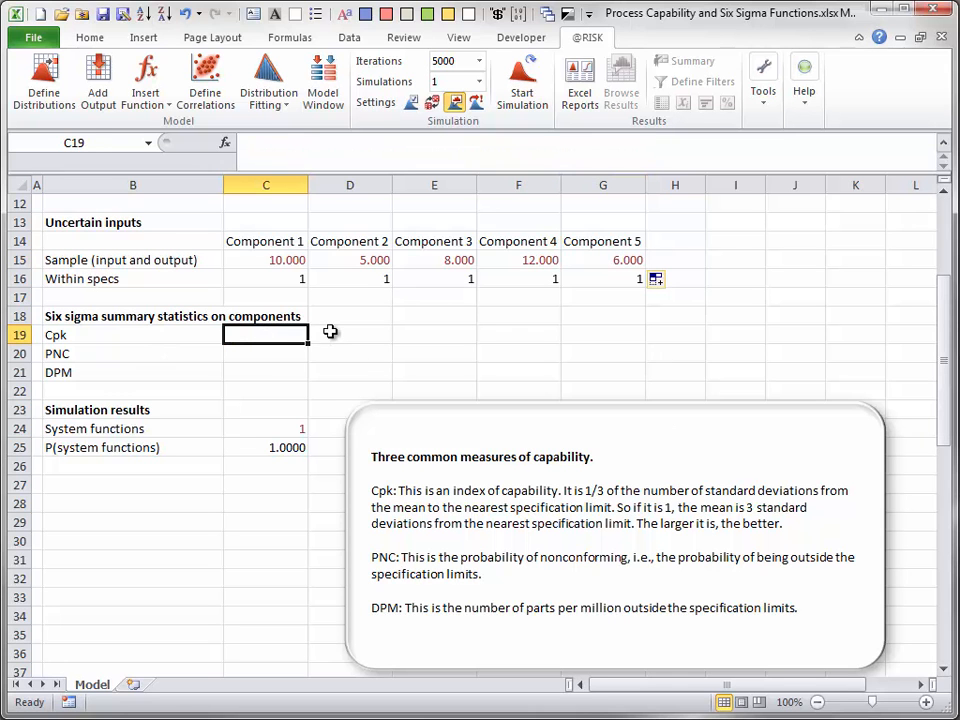
{"action": "type", "text": "=risk"}
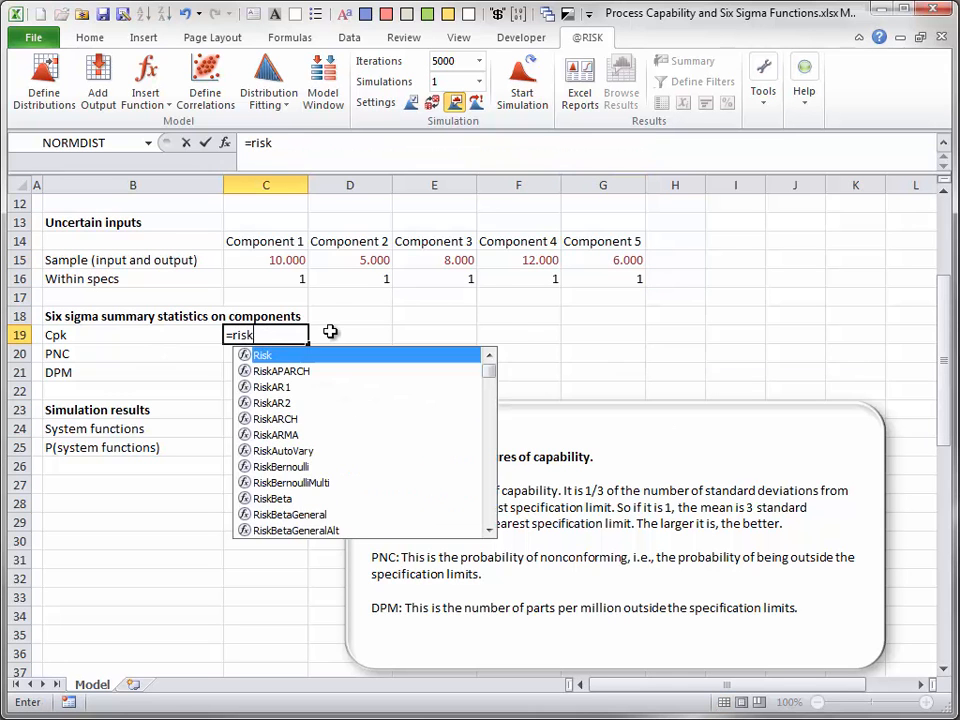
{"action": "type", "text": "cp"}
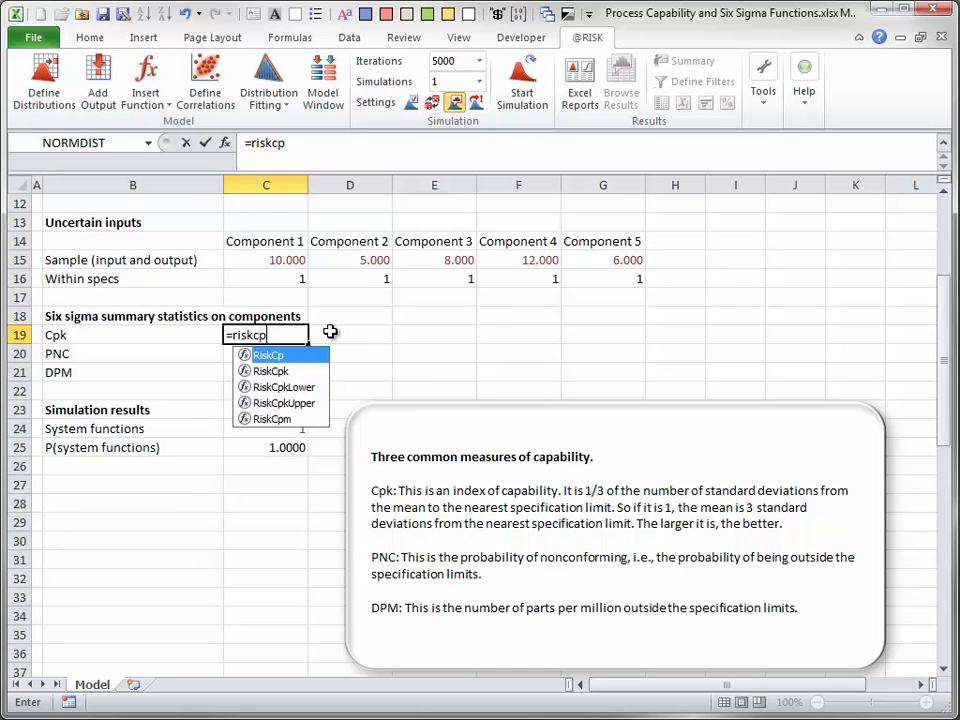
{"action": "key", "text": "Down"}
{"action": "key", "text": "Tab"}
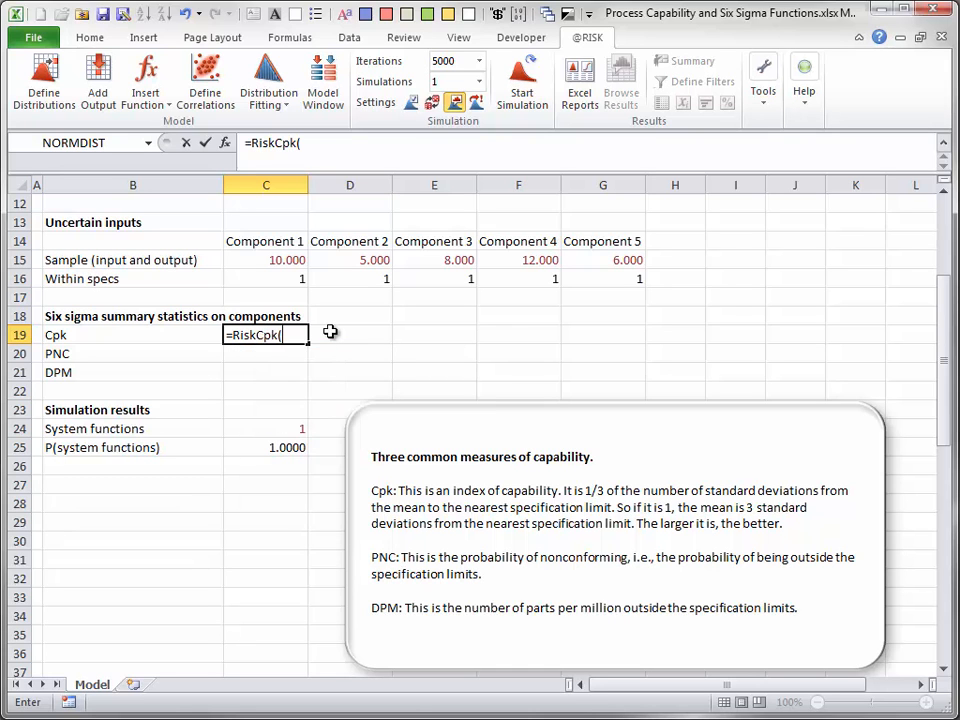
{"action": "left_click", "coordinate": [287, 257]}
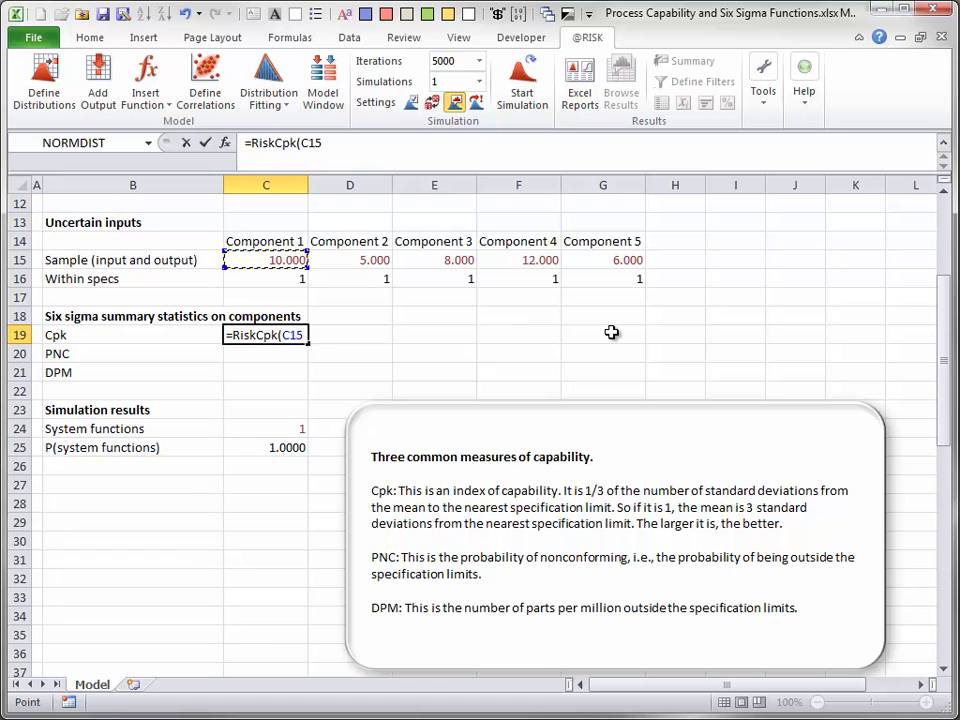
{"action": "type", "text": ")"}
{"action": "key", "text": "Return"}
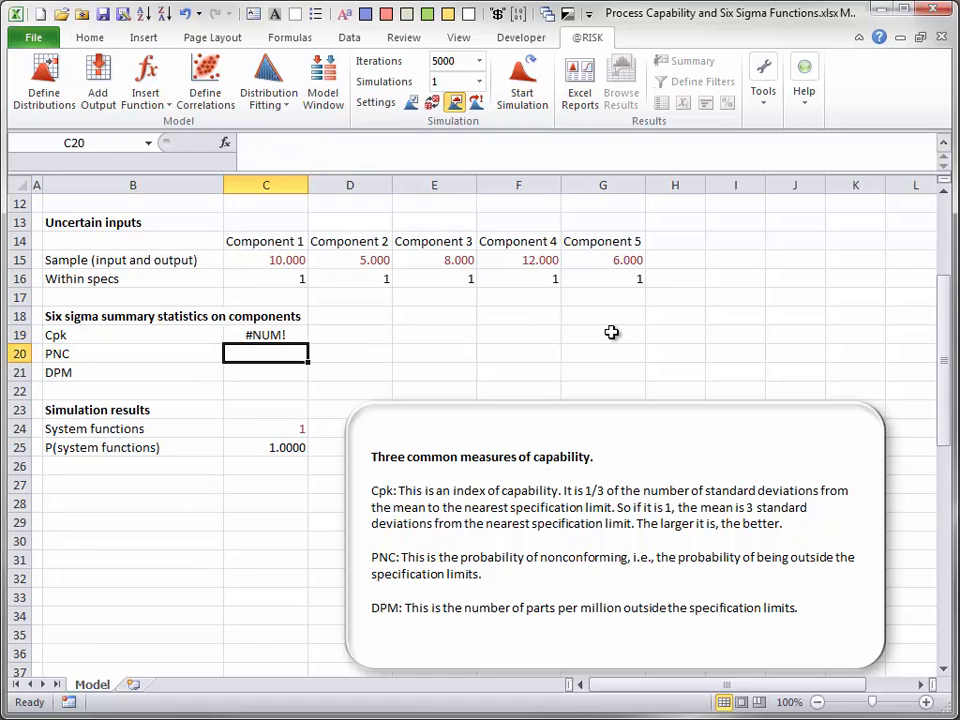
- Enter the formula =RiskPNC(C15) in C20 for Component 1's probability of nonconforming
{"action": "type", "text": "=ri"}
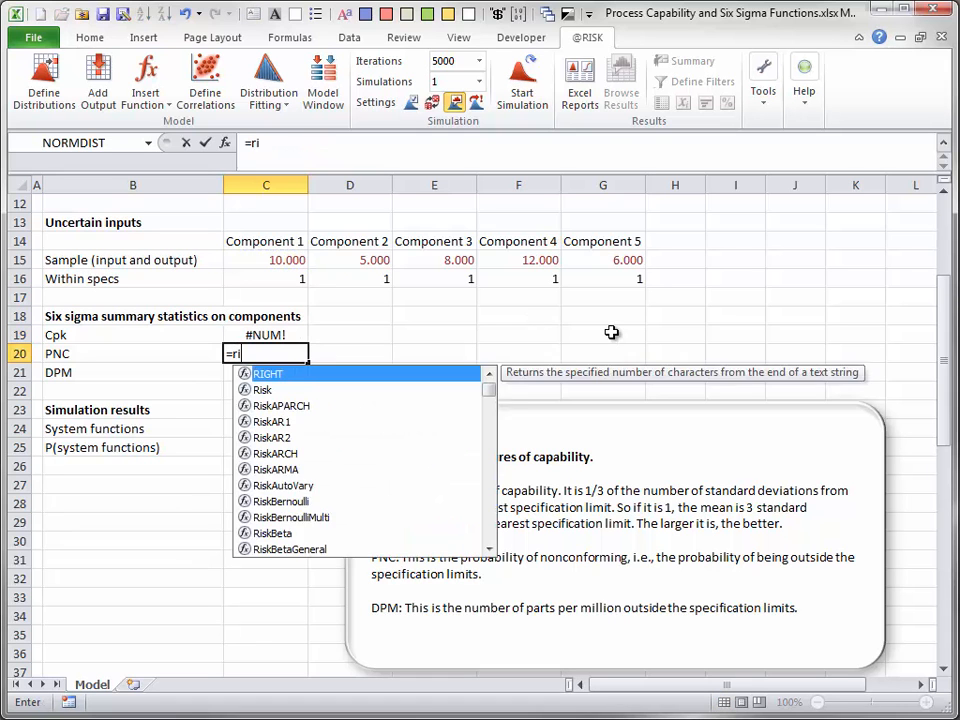
{"action": "type", "text": "skpnc"}
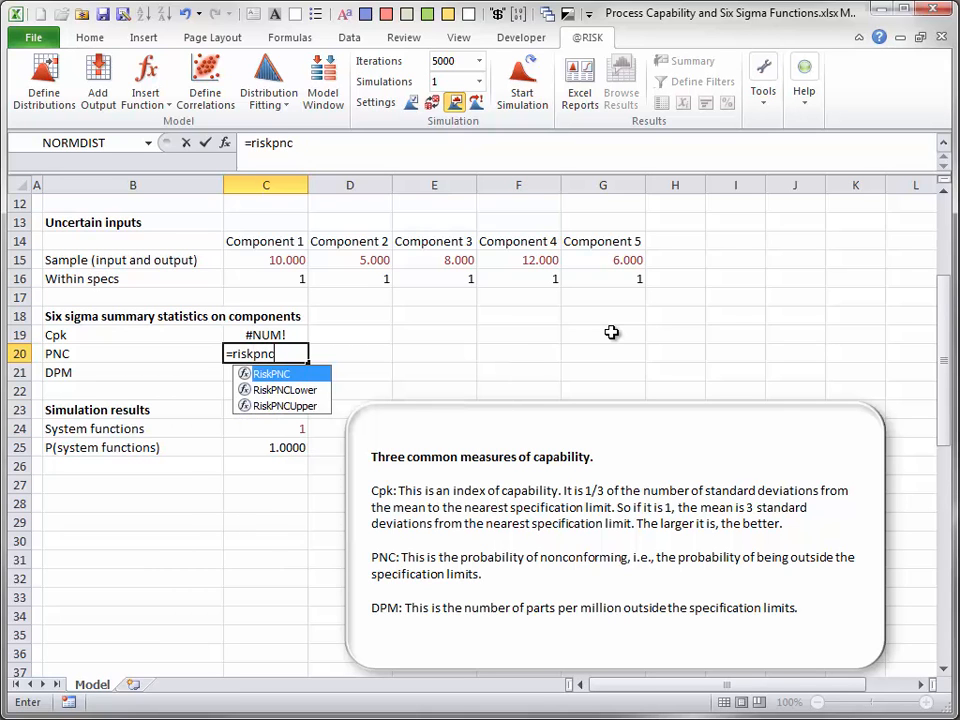
{"action": "key", "text": "Tab"}
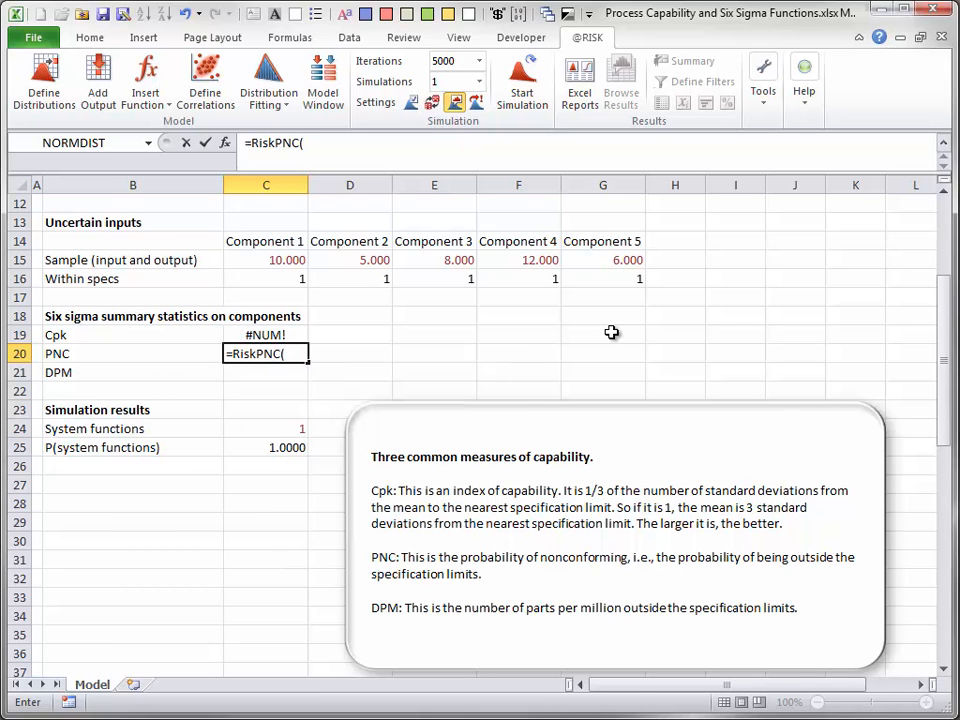
{"action": "left_click", "coordinate": [289, 259]}
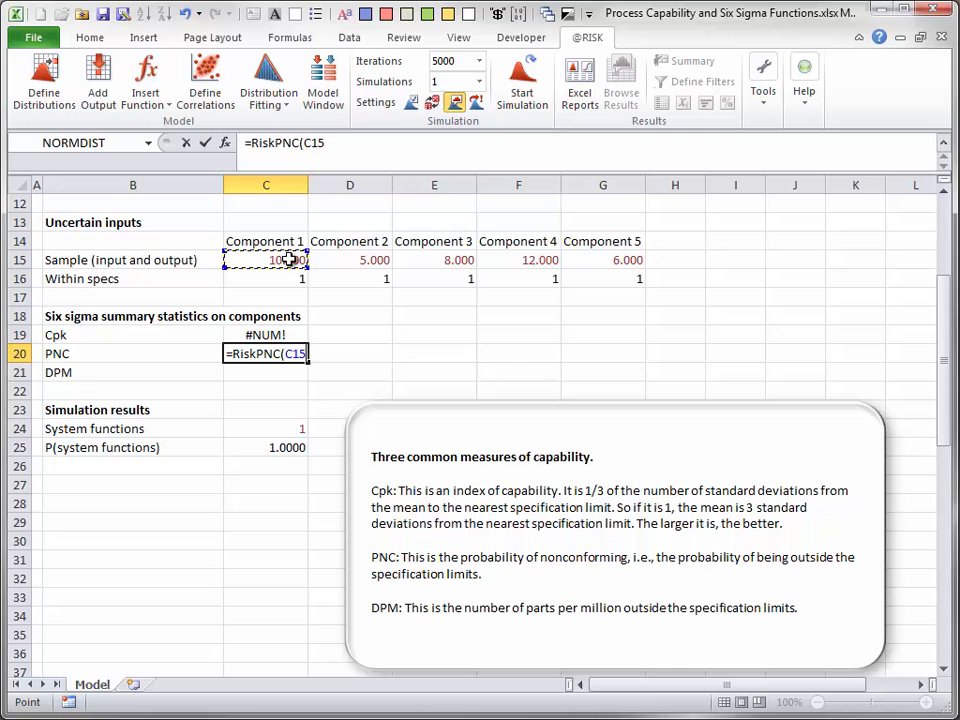
{"action": "type", "text": ")"}
{"action": "key", "text": "Return"}
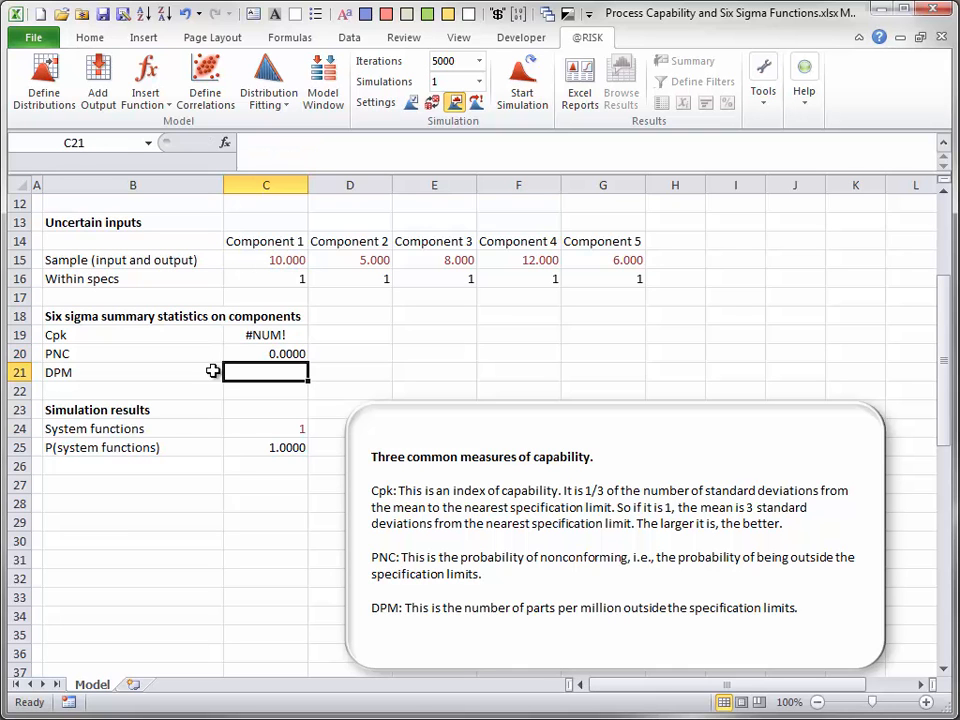
- Enter the formula =RiskDPM(C15) in C21 for Component 1's defective parts per million
{"action": "type", "text": "=r"}
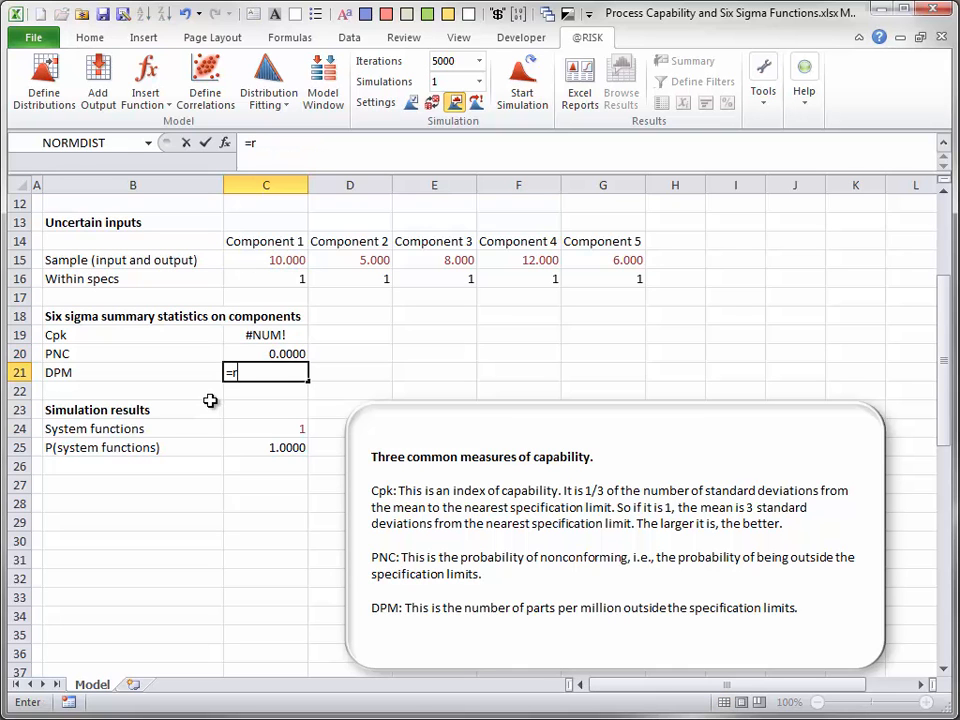
{"action": "type", "text": "iskdp"}
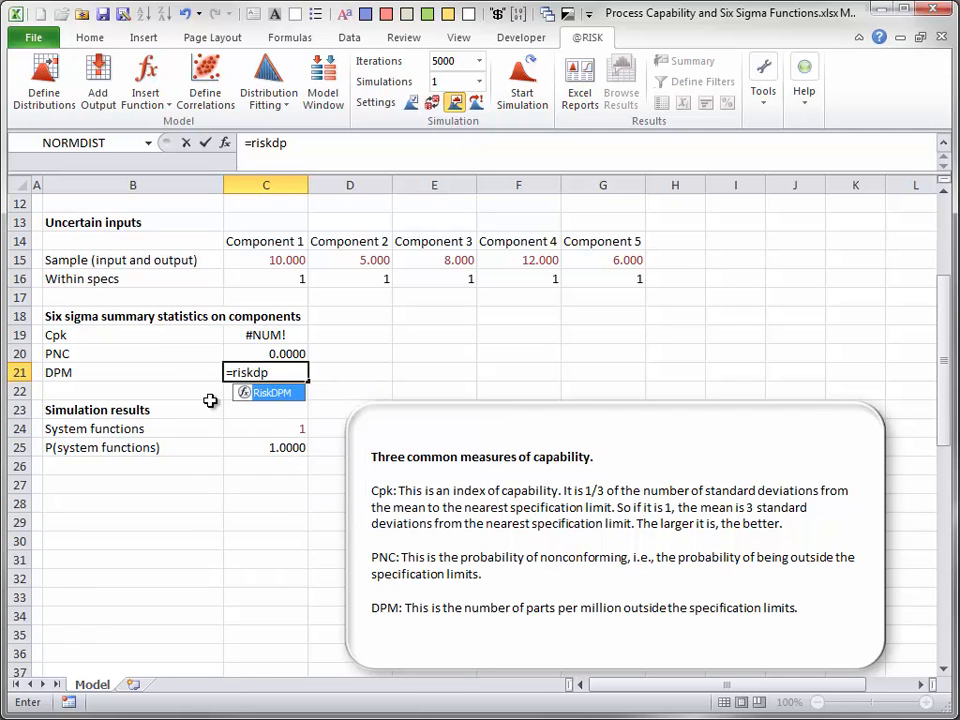
{"action": "type", "text": "m("}
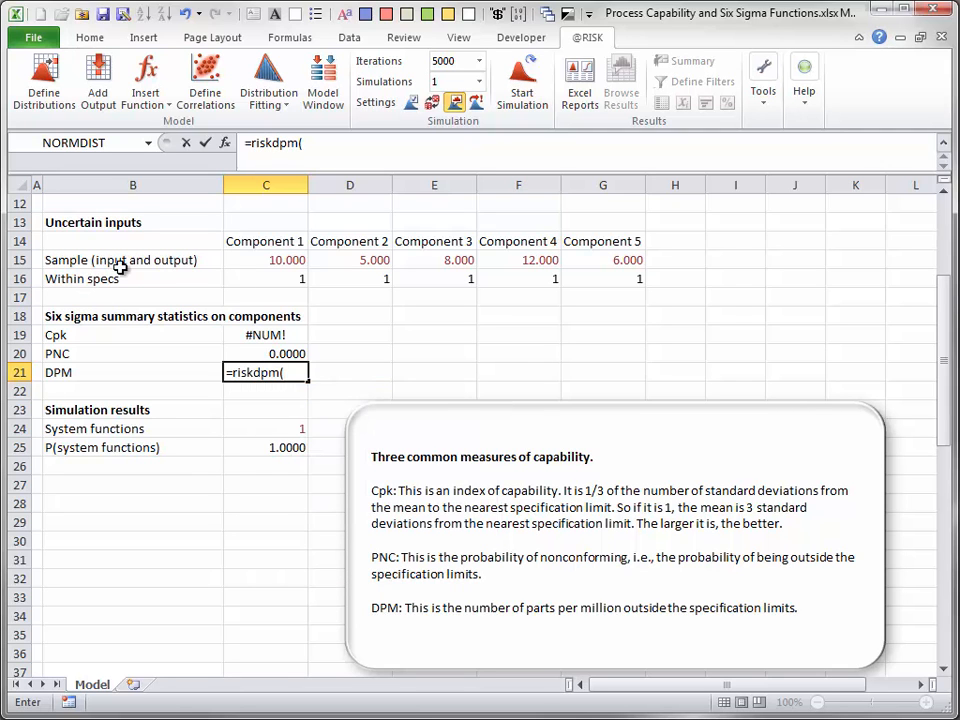
{"action": "left_click", "coordinate": [278, 260]}
{"action": "type", "text": ")"}
{"action": "key", "text": "Return"}
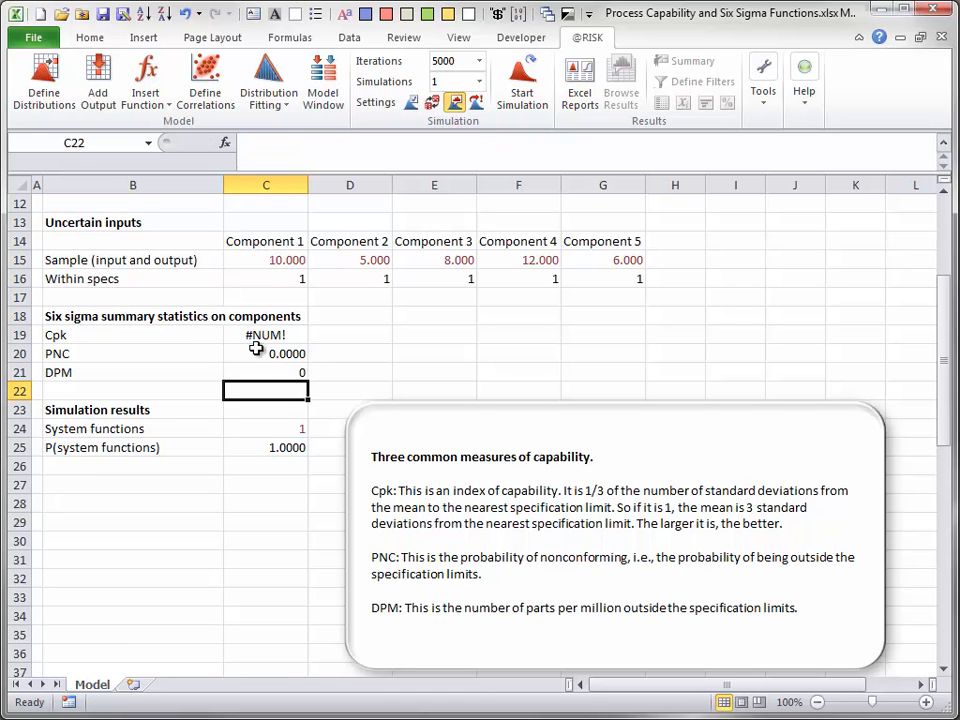
- Copy the Cpk, PNC and DPM formulas across to column G, run the simulation and check the P(system functions) cell
{"action": "left_click_drag", "start_coordinate": [260, 334], "coordinate": [634, 374]}
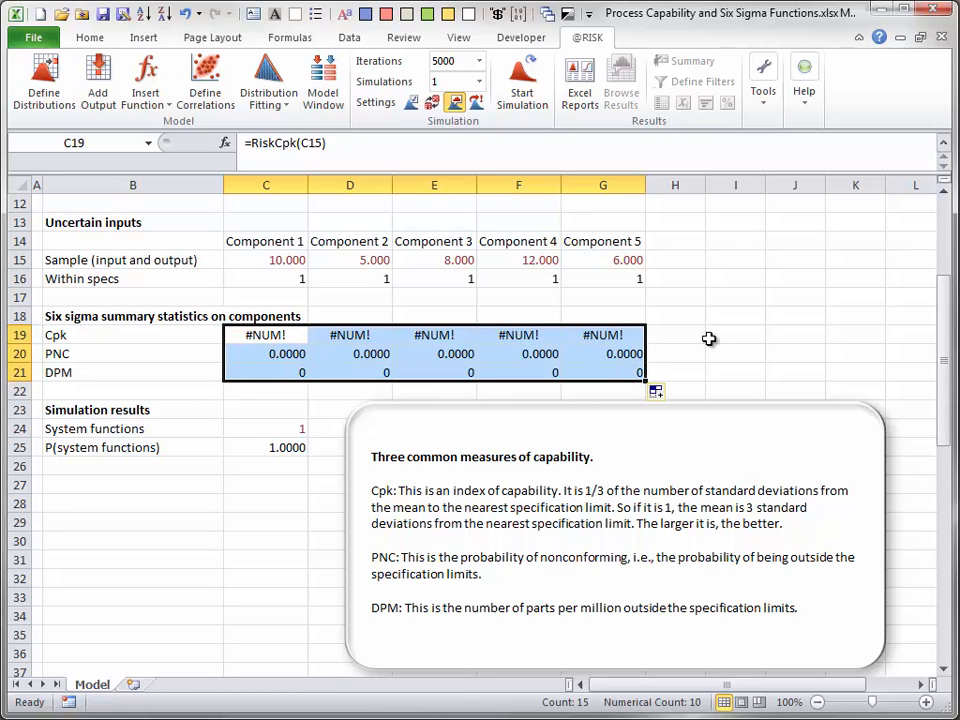
{"action": "left_click", "coordinate": [521, 86]}
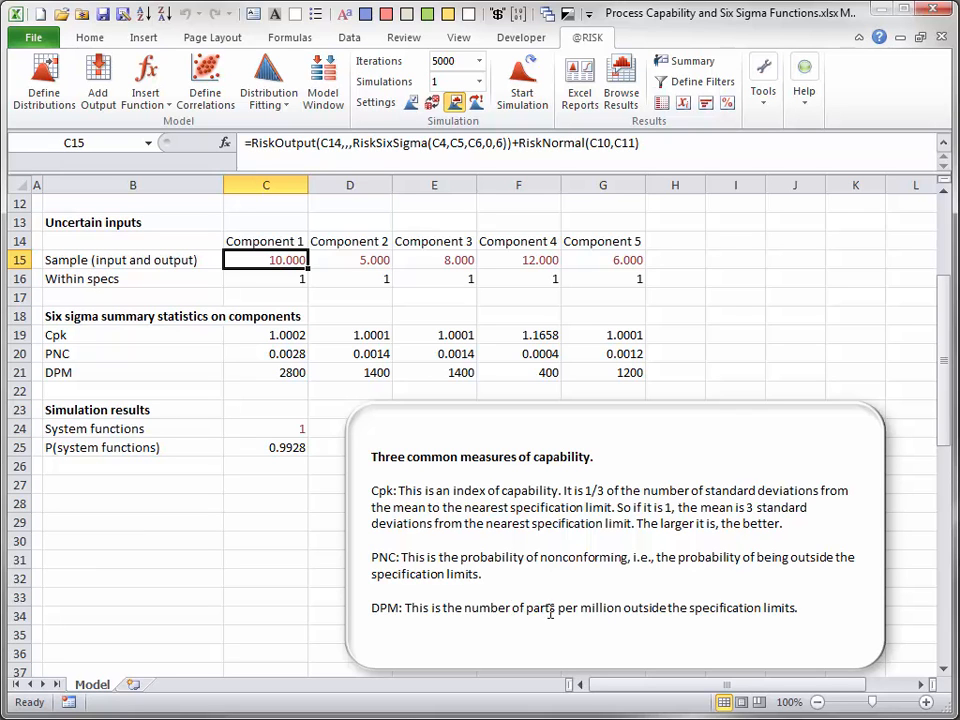
{"action": "left_click", "coordinate": [277, 446]}
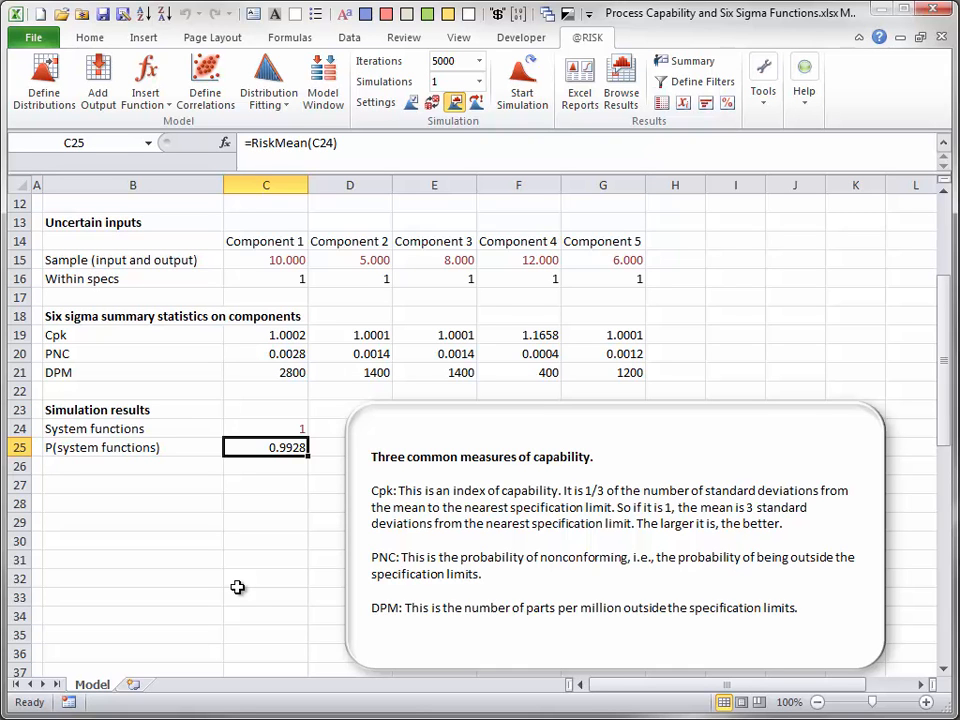
- Browse Component 1's simulated output in C15 with the graph delimiters moved to 9.400 and 10.600, and check Component 4's Cpk cell
{"action": "left_click", "coordinate": [276, 259]}
{"action": "left_click", "coordinate": [621, 90]}
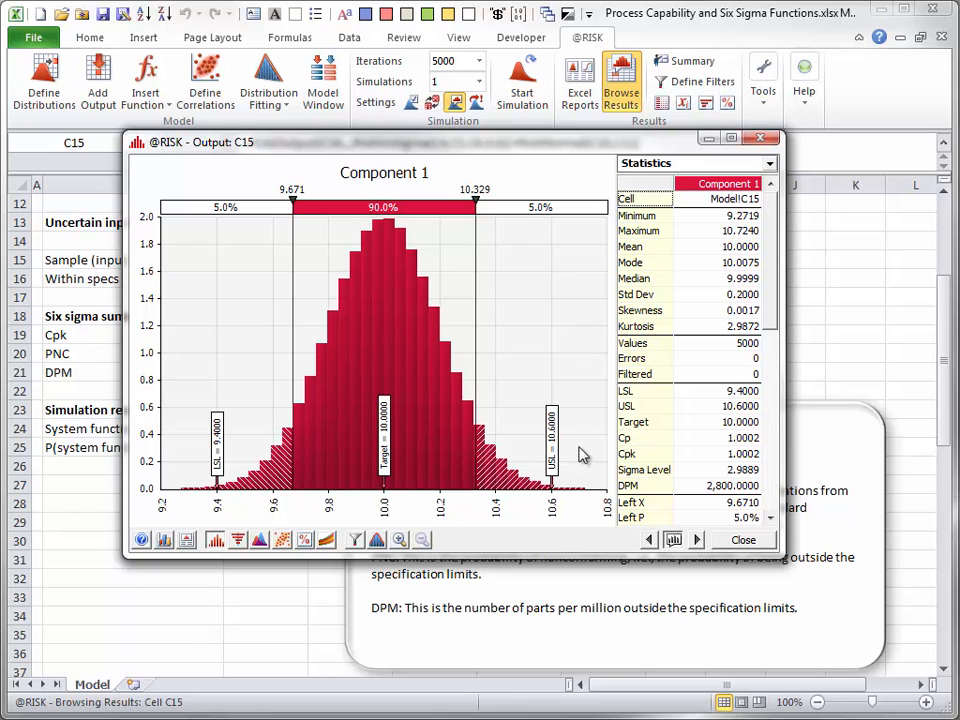
{"action": "left_click_drag", "start_coordinate": [283, 200], "coordinate": [209, 201]}
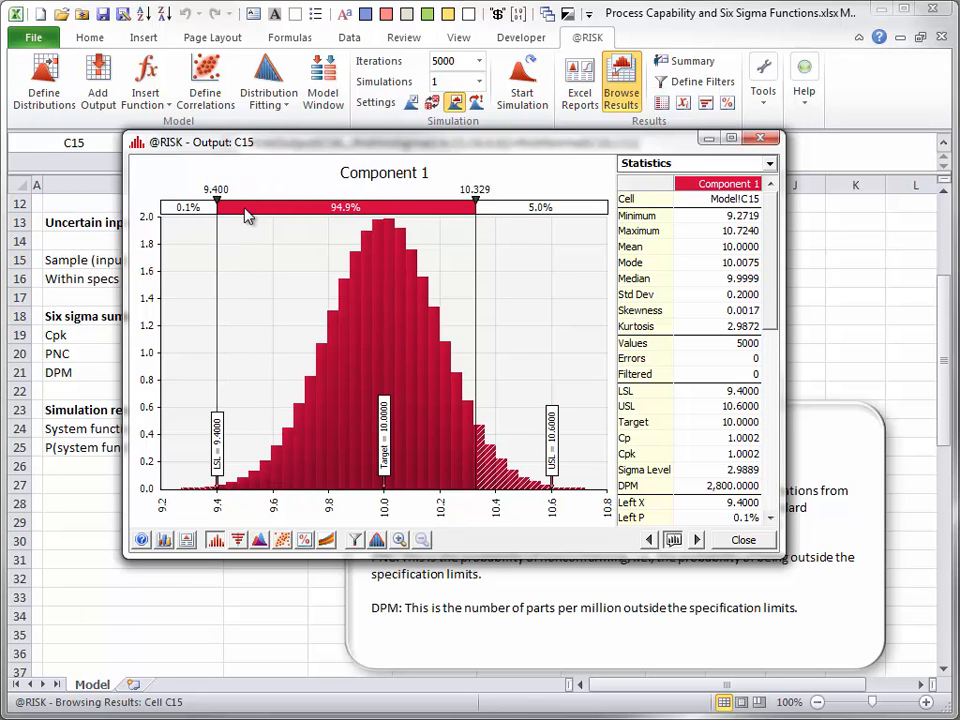
{"action": "left_click_drag", "start_coordinate": [475, 200], "coordinate": [552, 208]}
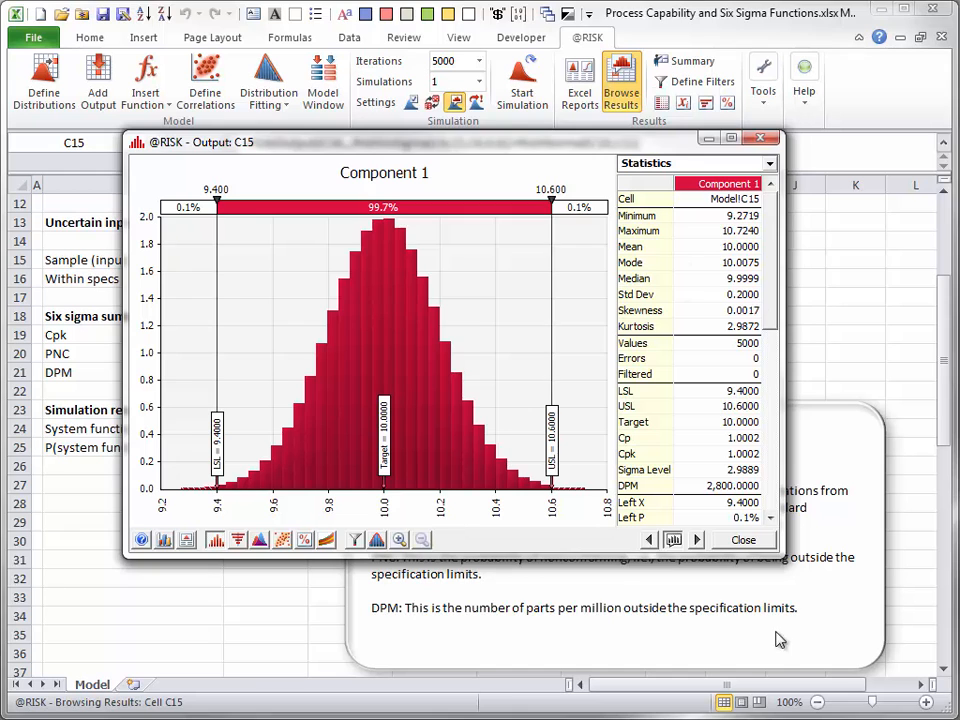
{"action": "left_click", "coordinate": [741, 539]}
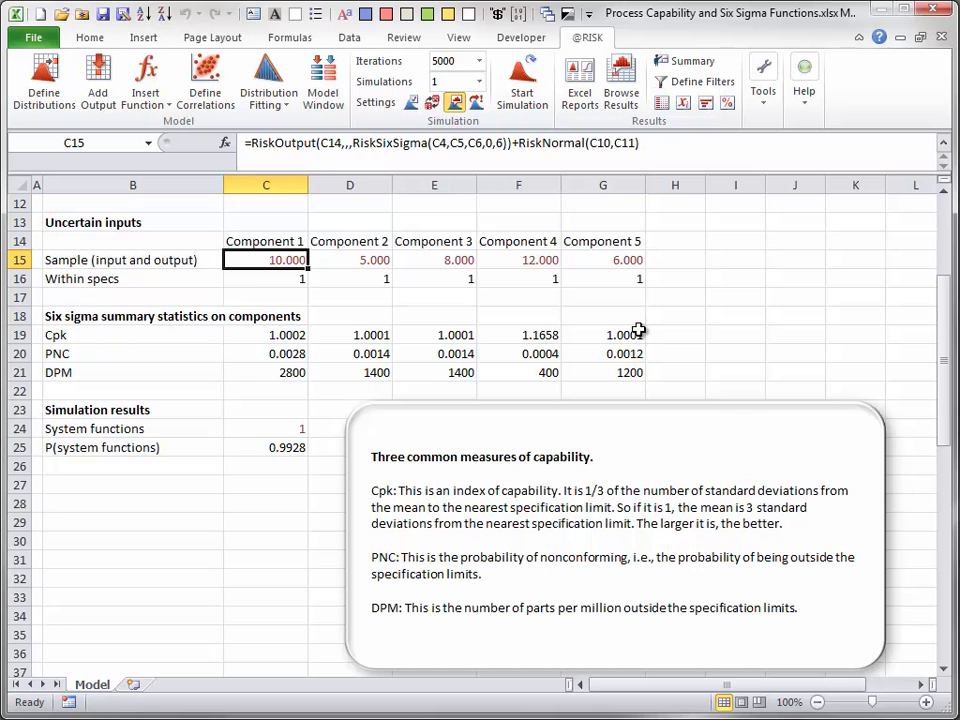
{"action": "left_click", "coordinate": [543, 337]}
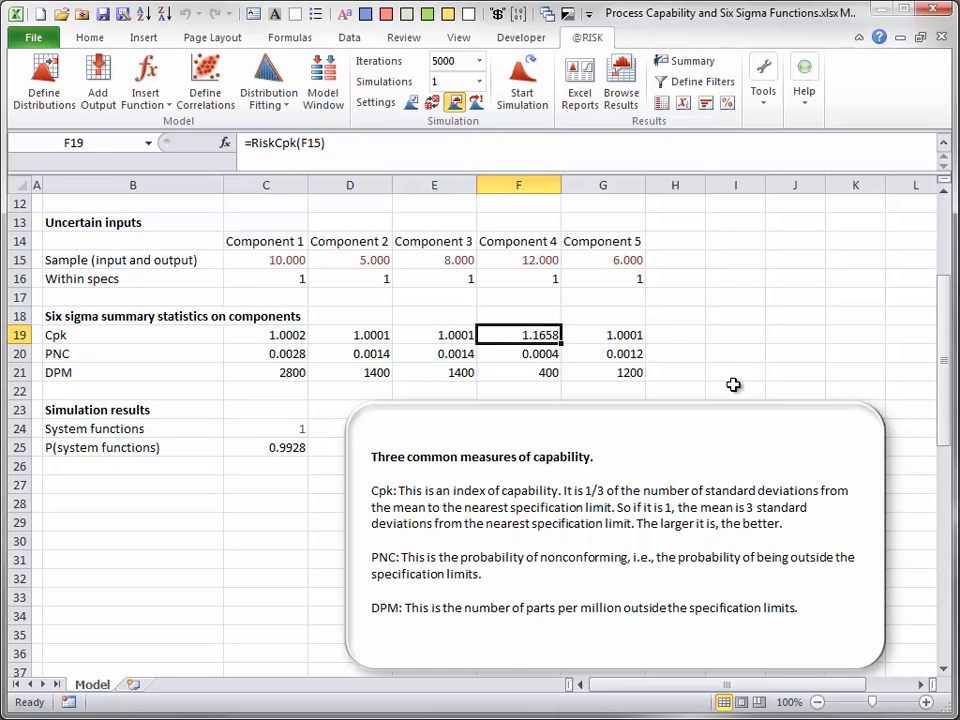